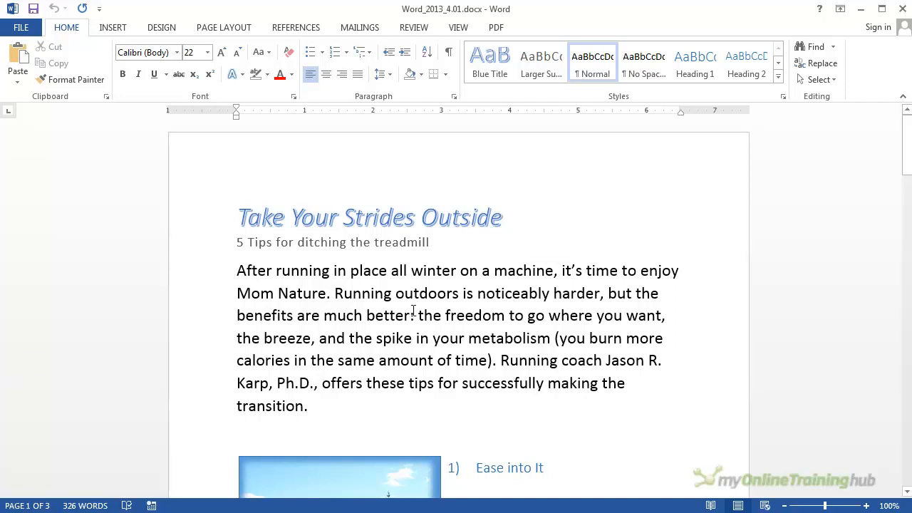
- Try to cut the river photo beside the "Ease into It" section, and undo the cut
{"action": "scroll", "coordinate": [413, 310], "scroll_direction": "down", "scroll_amount": 1}
{"action": "scroll", "coordinate": [413, 310], "scroll_direction": "down", "scroll_amount": 3}
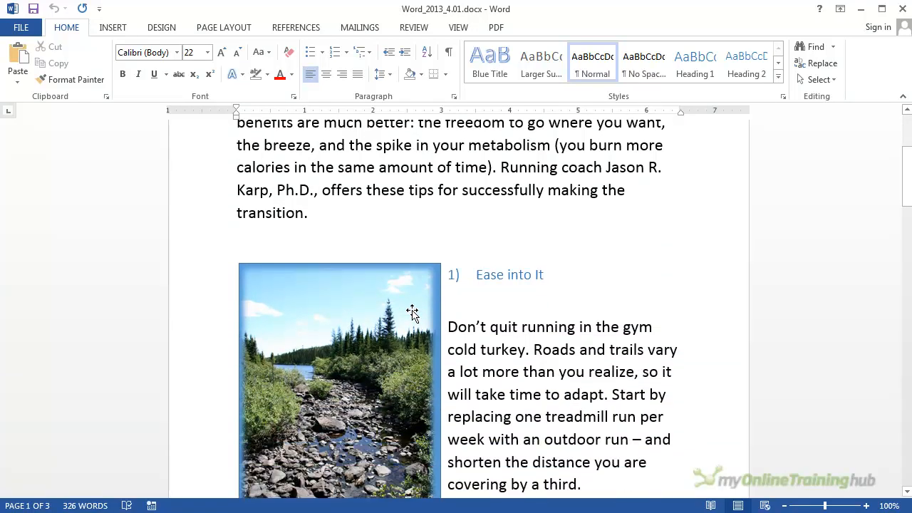
{"action": "scroll", "coordinate": [412, 311], "scroll_direction": "down", "scroll_amount": 1}
{"action": "left_click", "coordinate": [339, 256]}
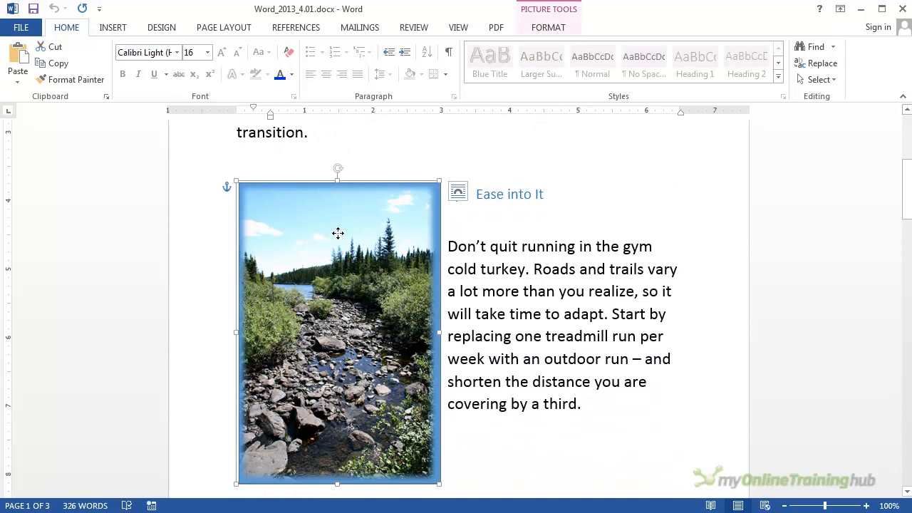
{"action": "right_click", "coordinate": [338, 235]}
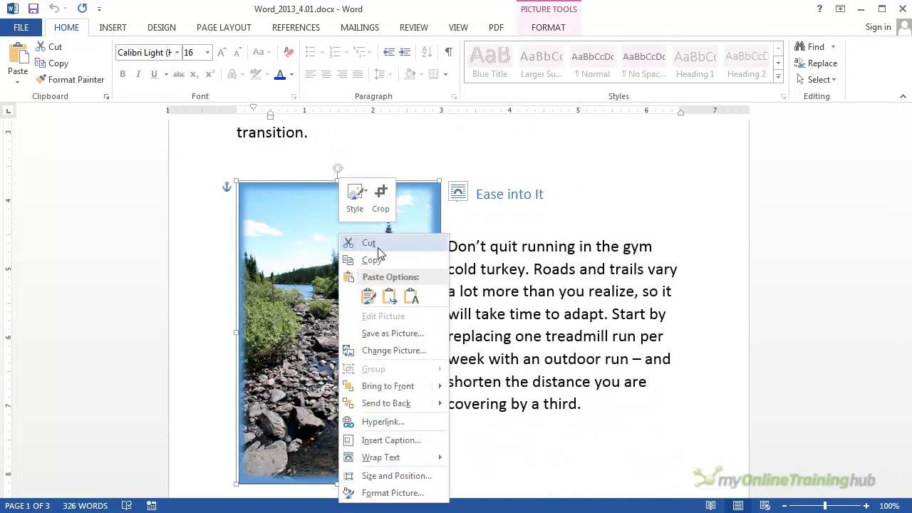
{"action": "left_click", "coordinate": [368, 243]}
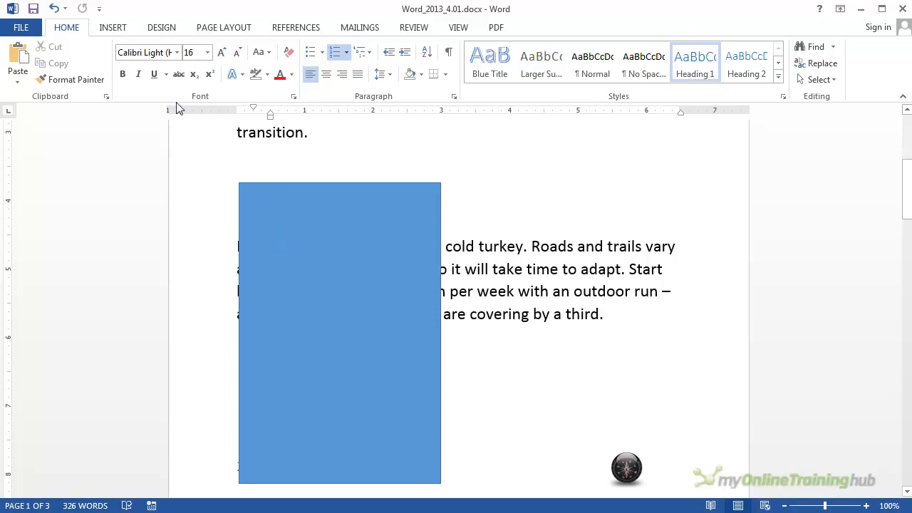
{"action": "left_click", "coordinate": [54, 10]}
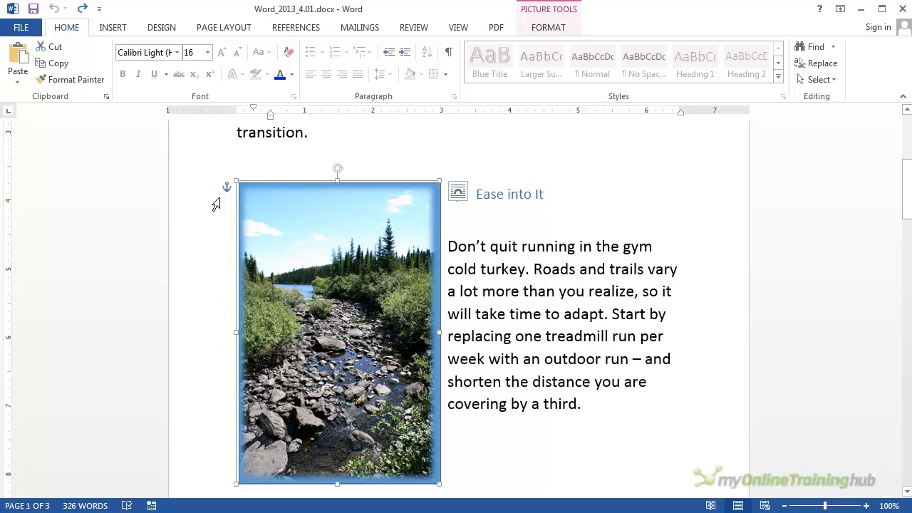
- Select the river photo together with the blue rectangle behind it using Select Objects, and cut both
{"action": "left_click", "coordinate": [195, 166]}
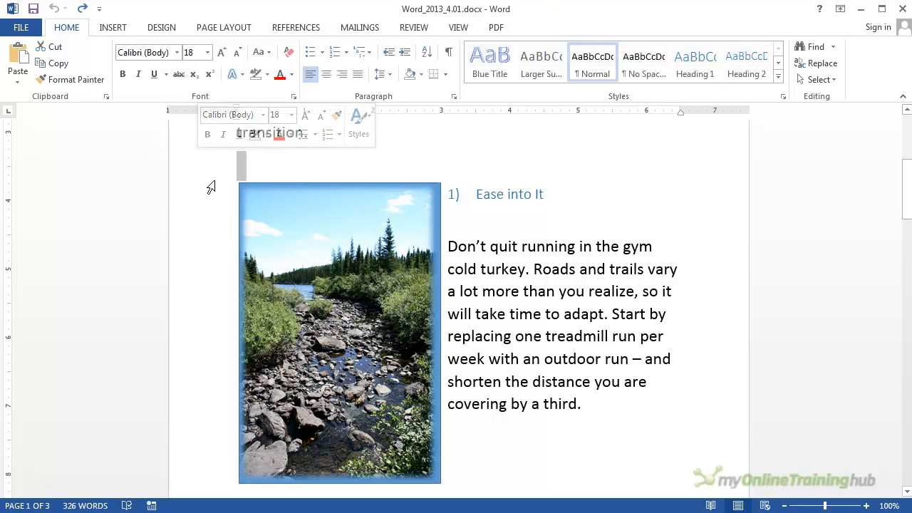
{"action": "left_click", "coordinate": [268, 205]}
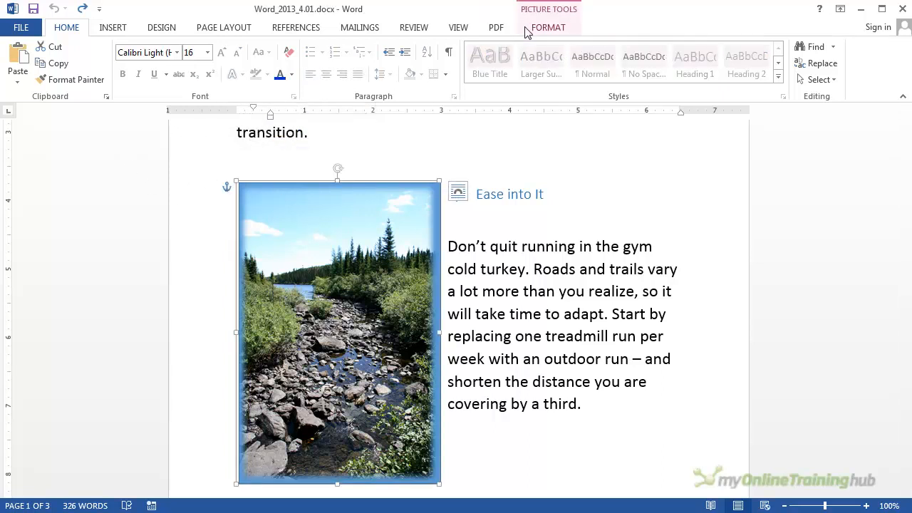
{"action": "left_click", "coordinate": [833, 81]}
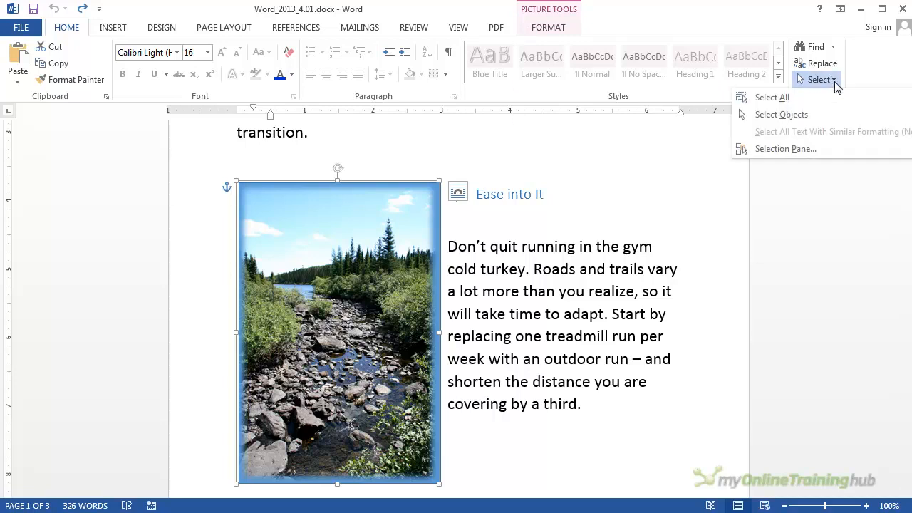
{"action": "left_click", "coordinate": [784, 115]}
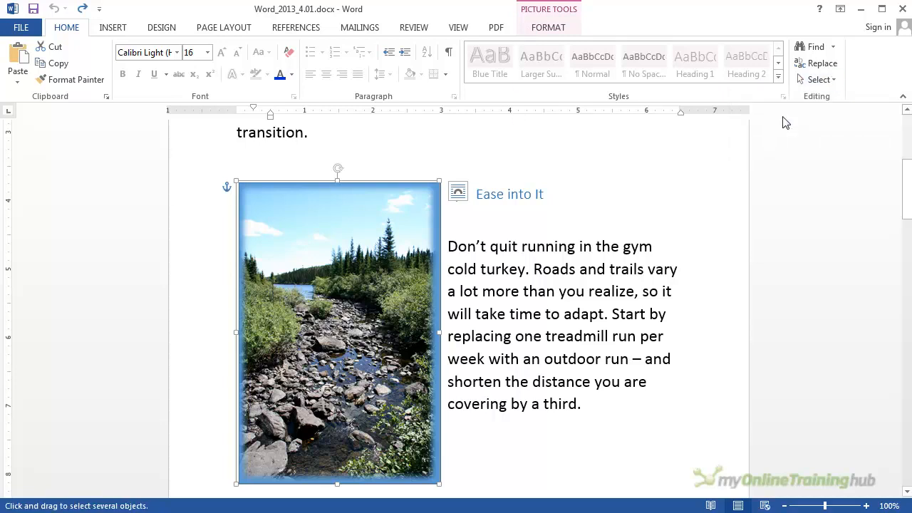
{"action": "mouse_move", "coordinate": [221, 160]}
{"action": "left_mouse_down"}
{"action": "mouse_move", "coordinate": [359, 273]}
{"action": "mouse_move", "coordinate": [460, 436]}
{"action": "mouse_move", "coordinate": [447, 466]}
{"action": "mouse_move", "coordinate": [450, 424]}
{"action": "left_mouse_up"}
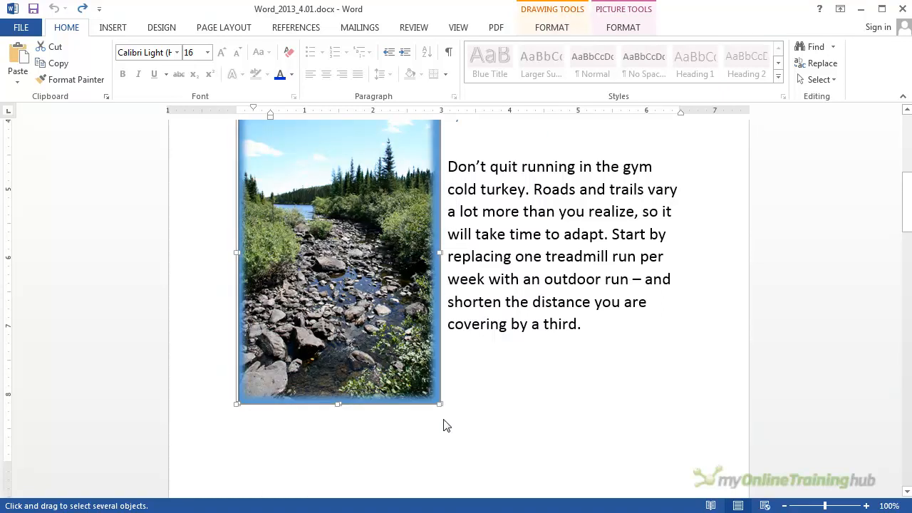
{"action": "scroll", "coordinate": [464, 326], "scroll_direction": "up", "scroll_amount": 3}
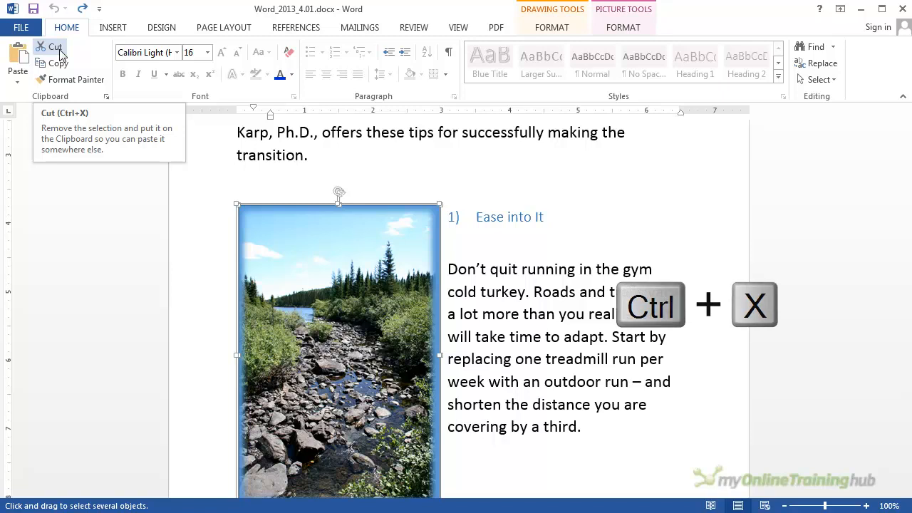
{"action": "key", "text": "ctrl+x"}
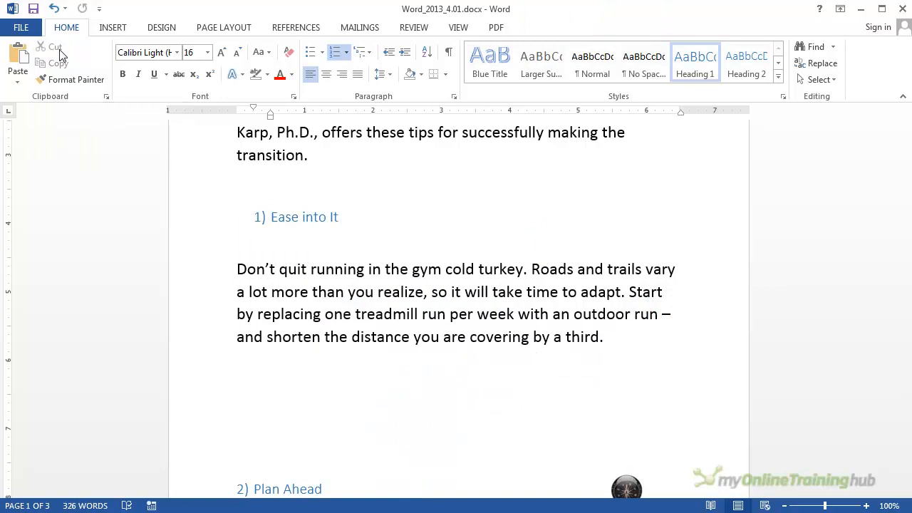
- Paste the cut objects as a single picture on a new line after the document's final paragraph
{"action": "scroll", "coordinate": [259, 255], "scroll_direction": "down", "scroll_amount": 6}
{"action": "scroll", "coordinate": [258, 254], "scroll_direction": "down", "scroll_amount": 15}
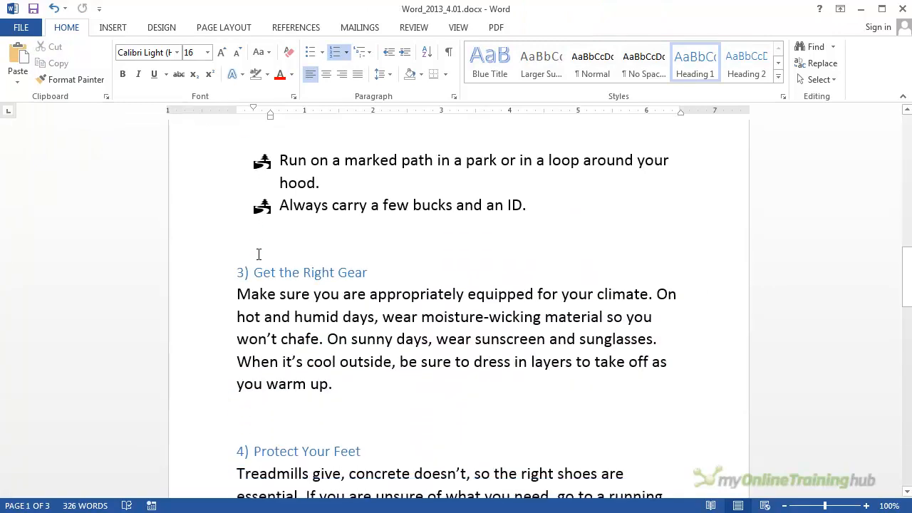
{"action": "left_click", "coordinate": [257, 196]}
{"action": "left_click", "coordinate": [342, 149]}
{"action": "key", "text": "Return"}
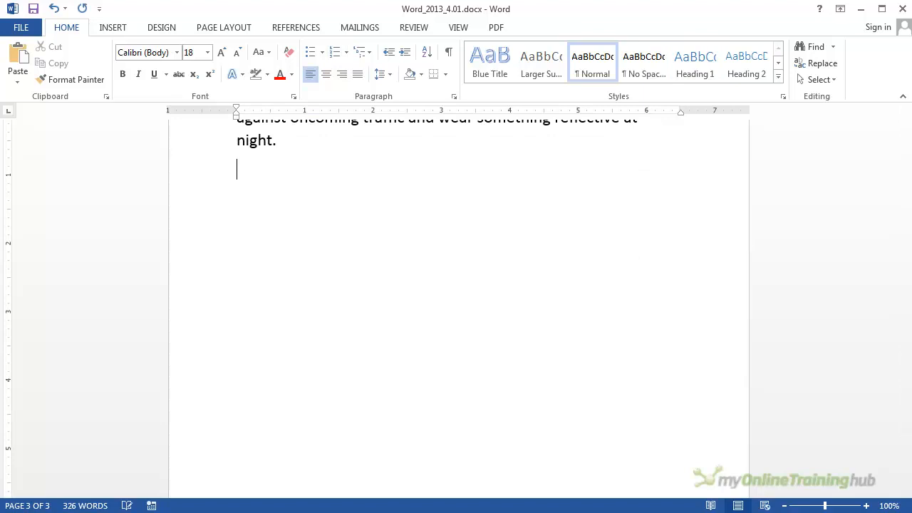
{"action": "left_click", "coordinate": [18, 80]}
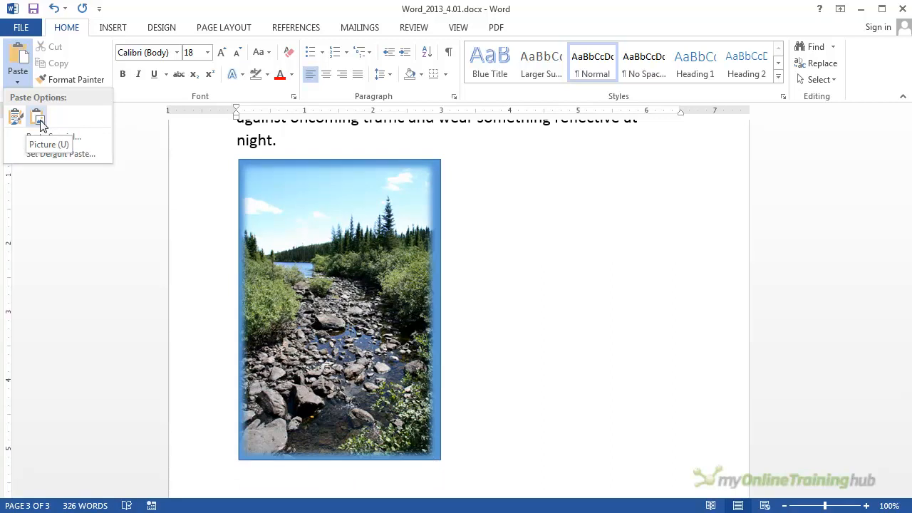
{"action": "left_click", "coordinate": [40, 123]}
- Shrink the pasted river picture proportionally to about 1.6 inches wide
{"action": "left_click_drag", "start_coordinate": [380, 214], "coordinate": [545, 228]}
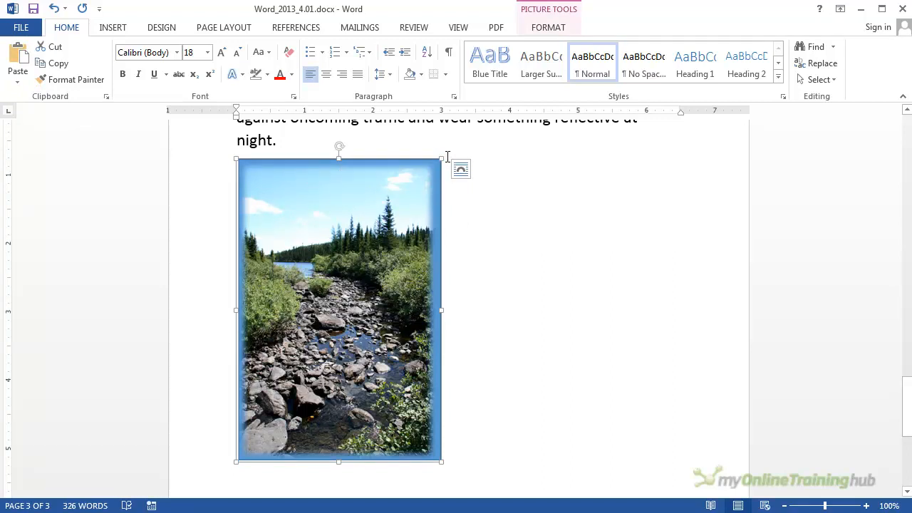
{"action": "left_click_drag", "start_coordinate": [442, 159], "coordinate": [347, 159]}
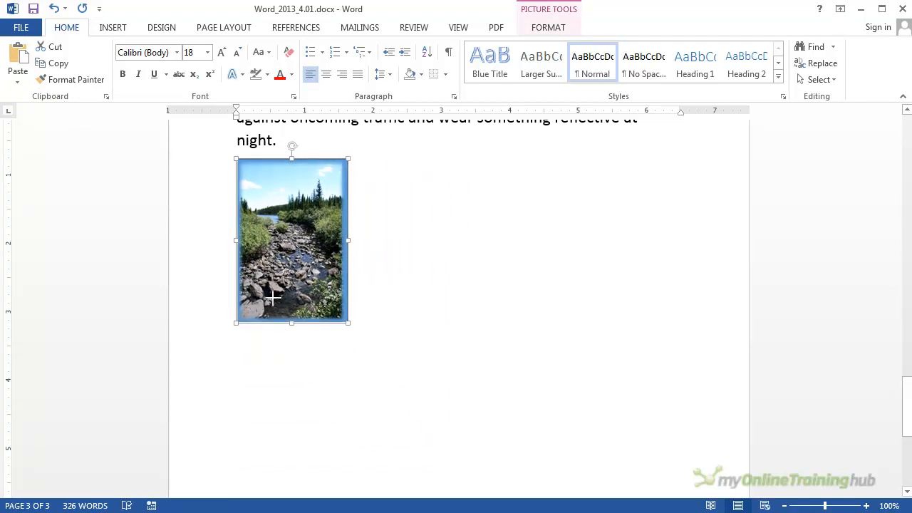
{"action": "scroll", "coordinate": [388, 259], "scroll_direction": "up", "scroll_amount": 3}
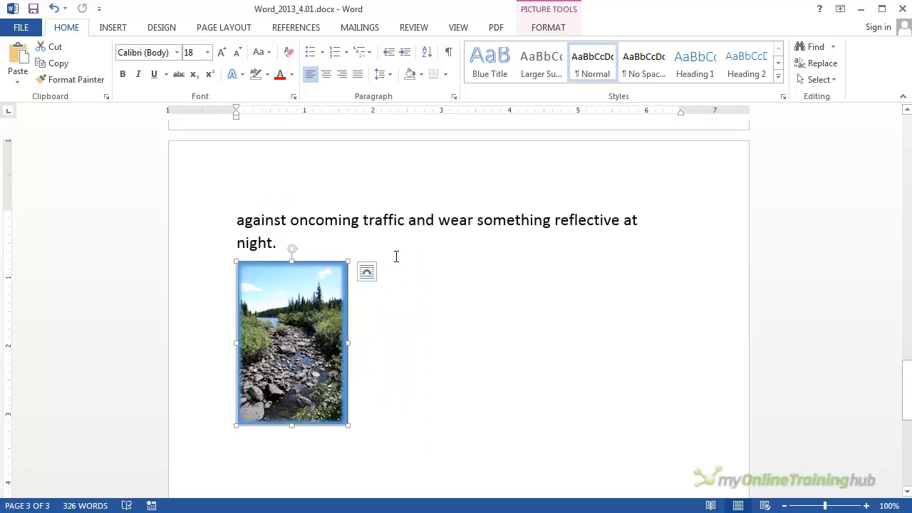
- Reduce the left indent of the "Ease into It" heading to 0.25 inch so its number aligns with the page margin
{"action": "scroll", "coordinate": [396, 257], "scroll_direction": "up", "scroll_amount": 15}
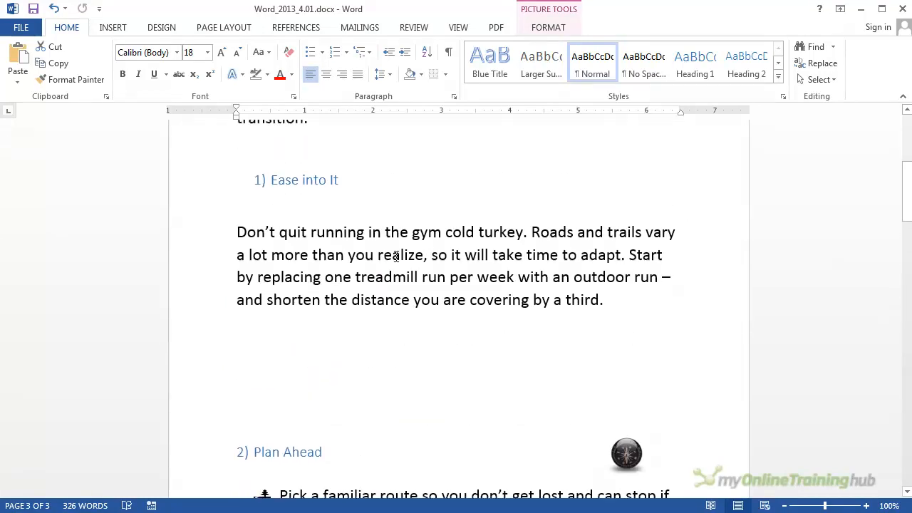
{"action": "scroll", "coordinate": [396, 257], "scroll_direction": "up", "scroll_amount": 6}
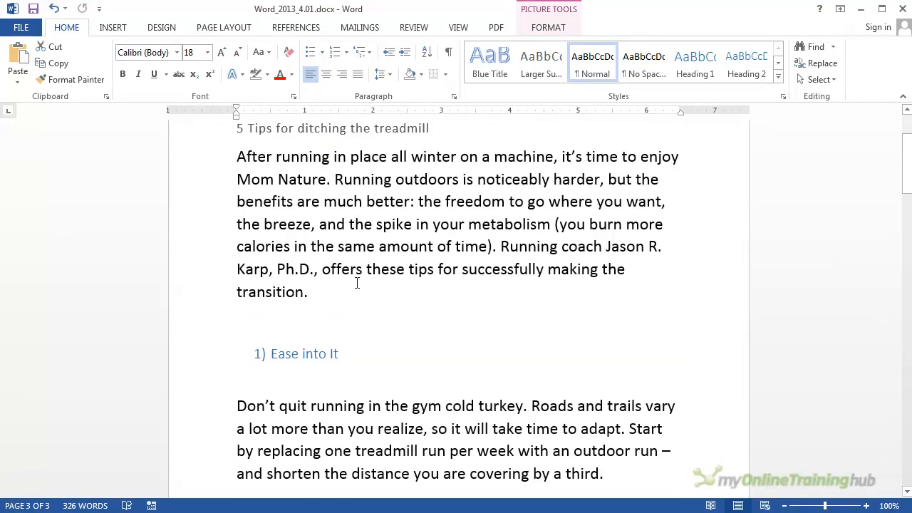
{"action": "left_click", "coordinate": [258, 357]}
{"action": "left_click", "coordinate": [351, 353]}
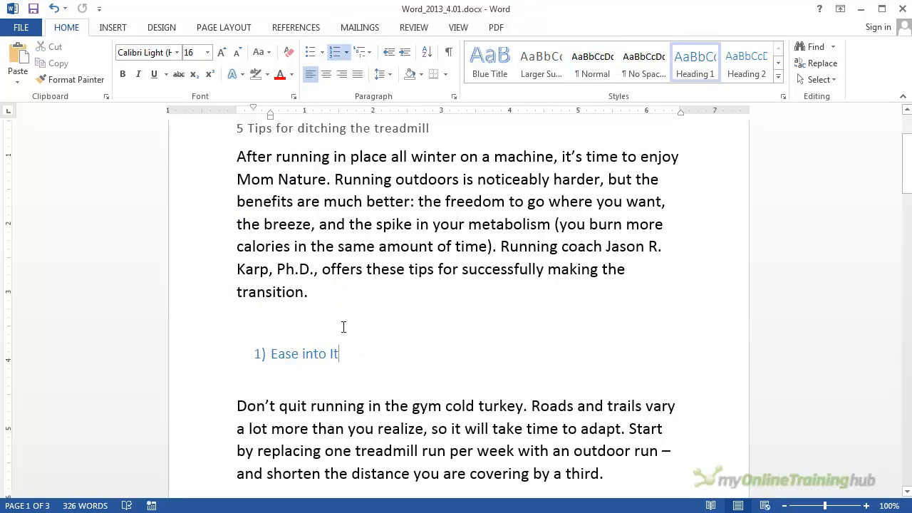
{"action": "left_click_drag", "start_coordinate": [270, 116], "coordinate": [253, 122]}
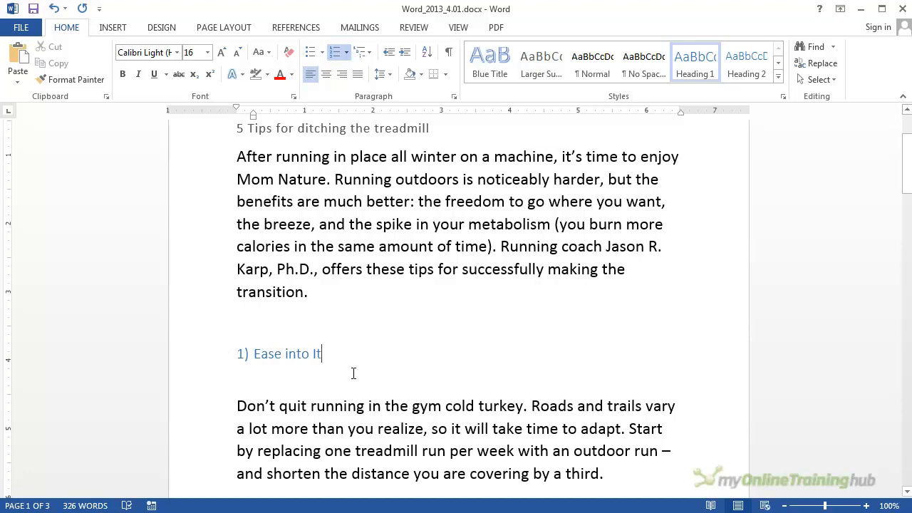
{"action": "scroll", "coordinate": [353, 374], "scroll_direction": "down", "scroll_amount": 4}
{"action": "scroll", "coordinate": [342, 369], "scroll_direction": "up", "scroll_amount": 3}
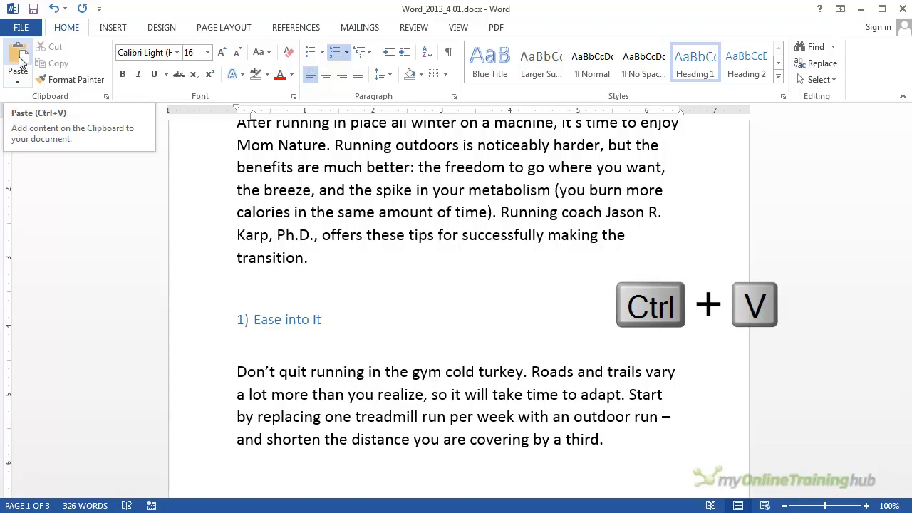
{"action": "left_click", "coordinate": [17, 82]}
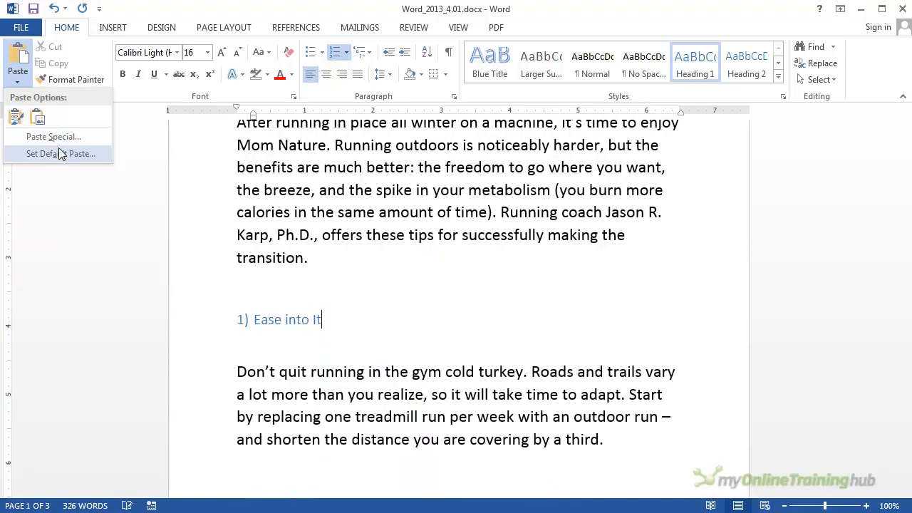
{"action": "left_click", "coordinate": [158, 13]}
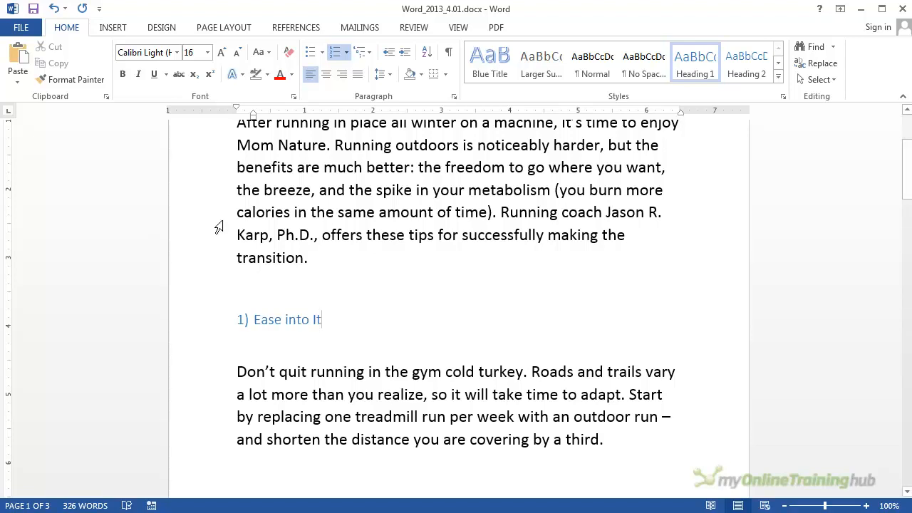
- Delete the empty line between the "Ease into It" heading and its body paragraph
{"action": "left_click", "coordinate": [388, 289]}
{"action": "scroll", "coordinate": [368, 275], "scroll_direction": "up", "scroll_amount": 3}
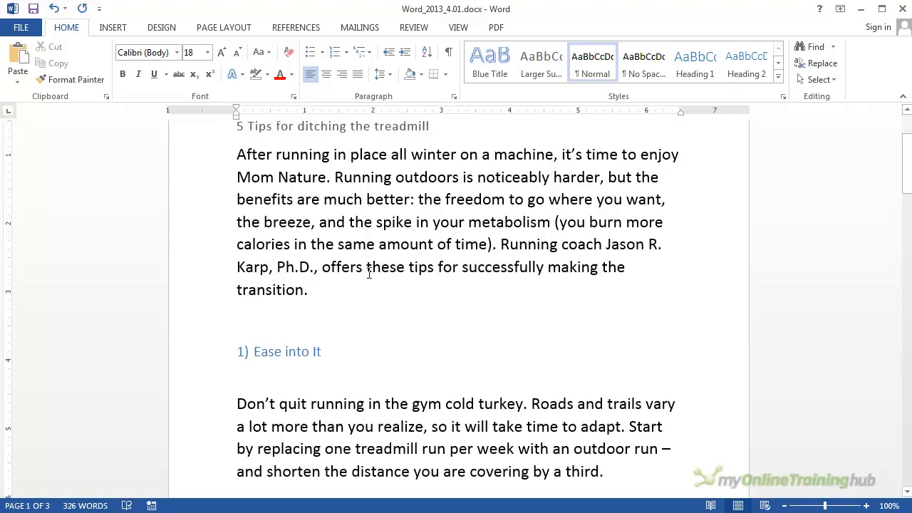
{"action": "scroll", "coordinate": [369, 273], "scroll_direction": "down", "scroll_amount": 5}
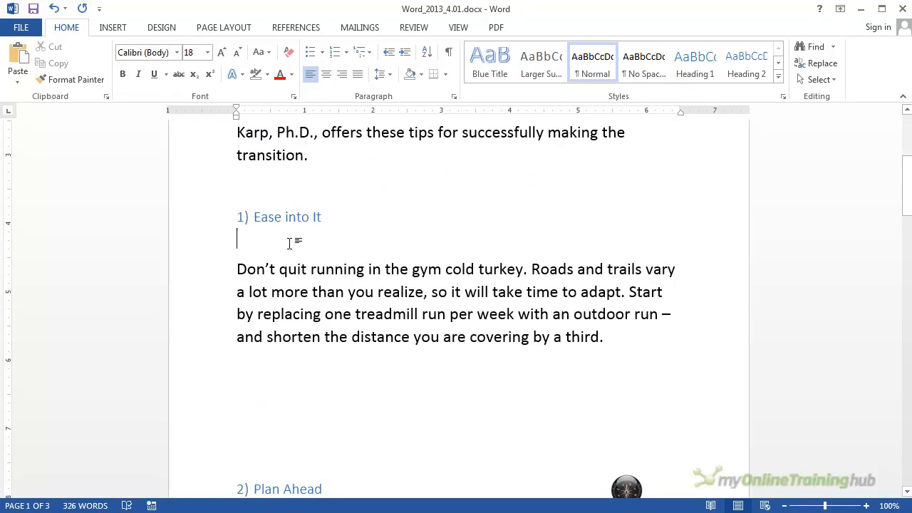
{"action": "key", "text": "Delete"}
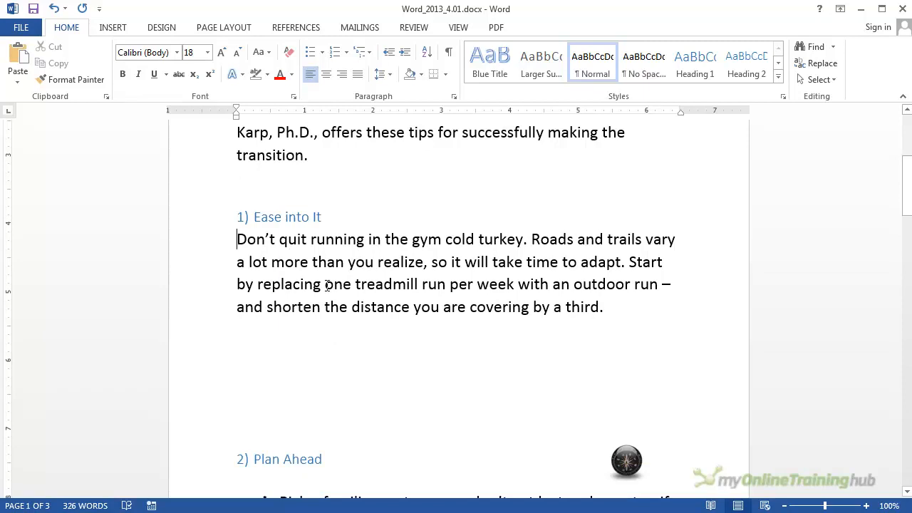
- Delete two of the empty lines between the "Ease into It" paragraph and the "Plan Ahead" heading
{"action": "scroll", "coordinate": [325, 271], "scroll_direction": "down", "scroll_amount": 2}
{"action": "left_click", "coordinate": [320, 249]}
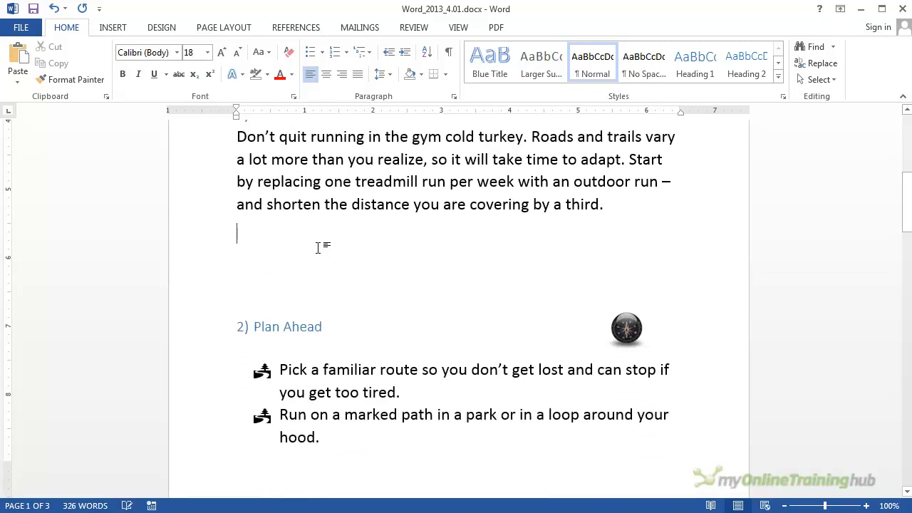
{"action": "key", "text": "Delete"}
{"action": "key", "text": "Delete"}
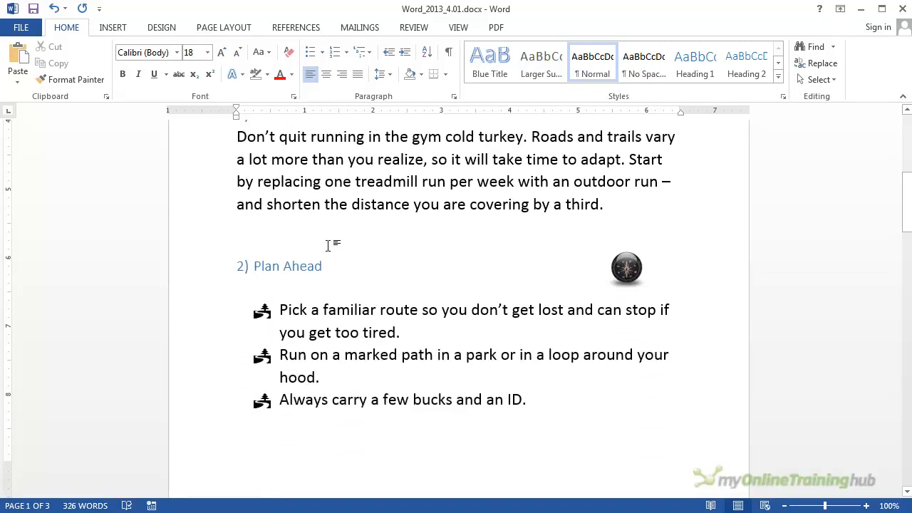
- Look through the sections from "Plan Ahead" to the end of the document to check their order and spacing
{"action": "scroll", "coordinate": [352, 259], "scroll_direction": "down", "scroll_amount": 5}
{"action": "left_click", "coordinate": [414, 338]}
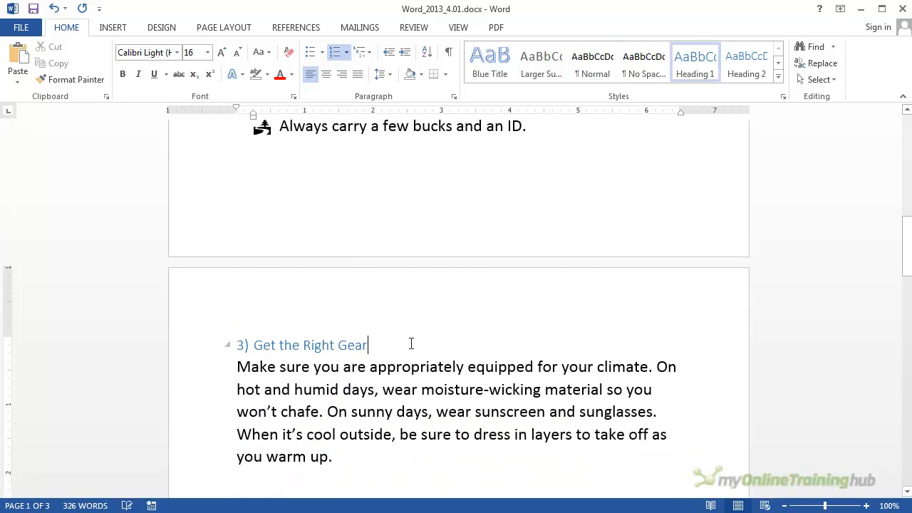
{"action": "scroll", "coordinate": [407, 344], "scroll_direction": "down", "scroll_amount": 10}
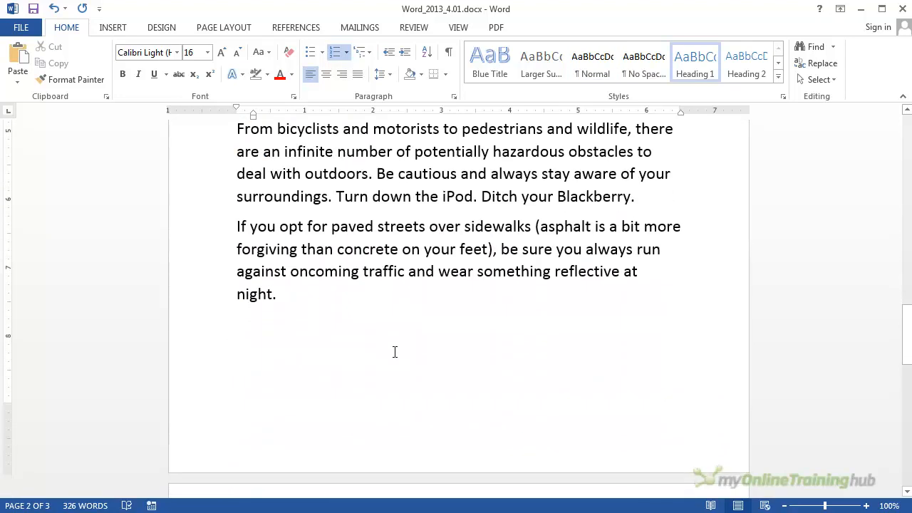
{"action": "scroll", "coordinate": [395, 352], "scroll_direction": "down", "scroll_amount": 5}
{"action": "scroll", "coordinate": [366, 346], "scroll_direction": "up", "scroll_amount": 15}
{"action": "scroll", "coordinate": [365, 346], "scroll_direction": "up", "scroll_amount": 3}
{"action": "scroll", "coordinate": [366, 346], "scroll_direction": "down", "scroll_amount": 5}
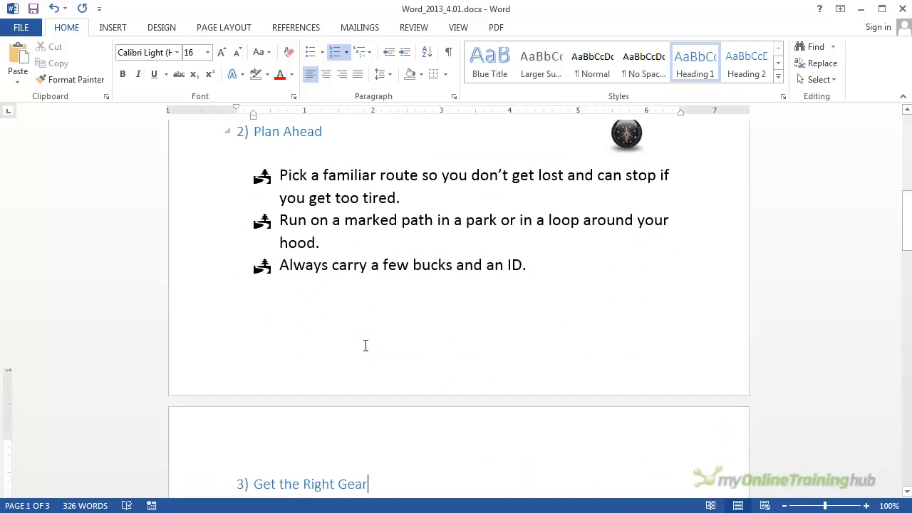
{"action": "scroll", "coordinate": [366, 345], "scroll_direction": "down", "scroll_amount": 1}
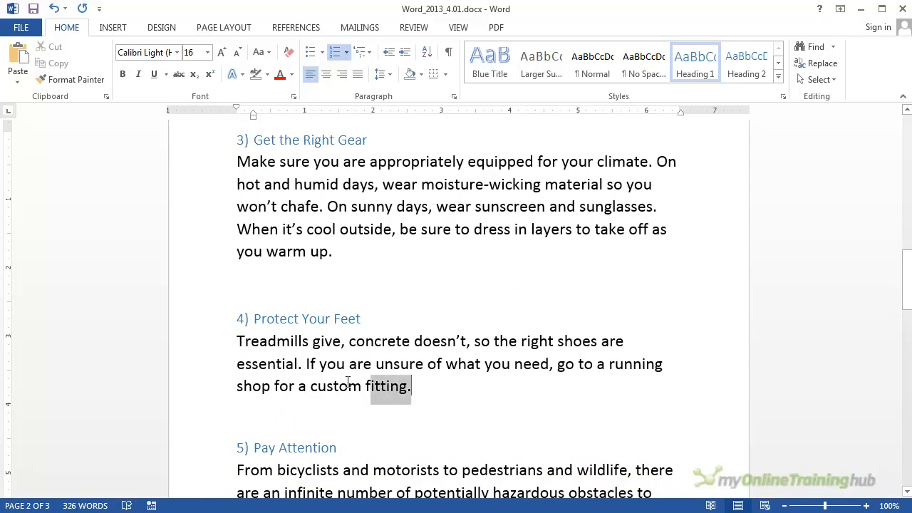
- Move the "Protect Your Feet" heading and its paragraph above the "Get the Right Gear" section
{"action": "left_click_drag", "start_coordinate": [412, 385], "coordinate": [261, 326]}
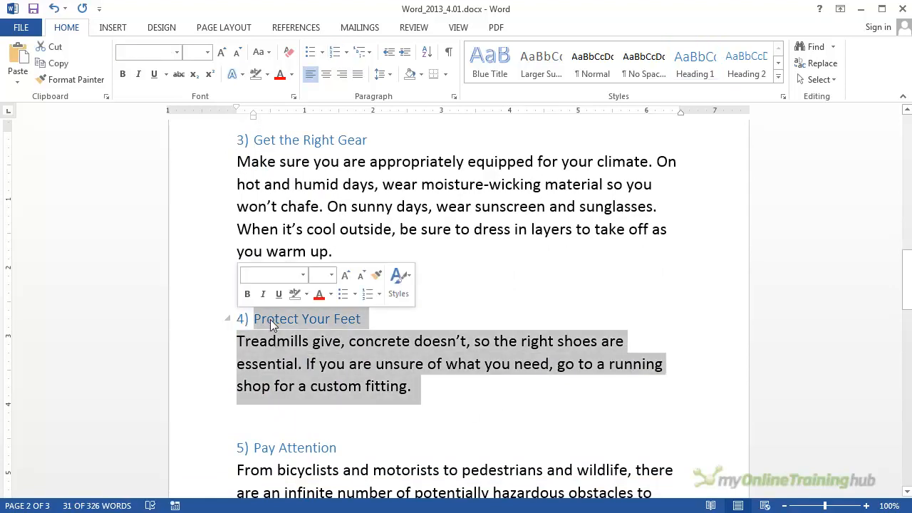
{"action": "left_click", "coordinate": [430, 396]}
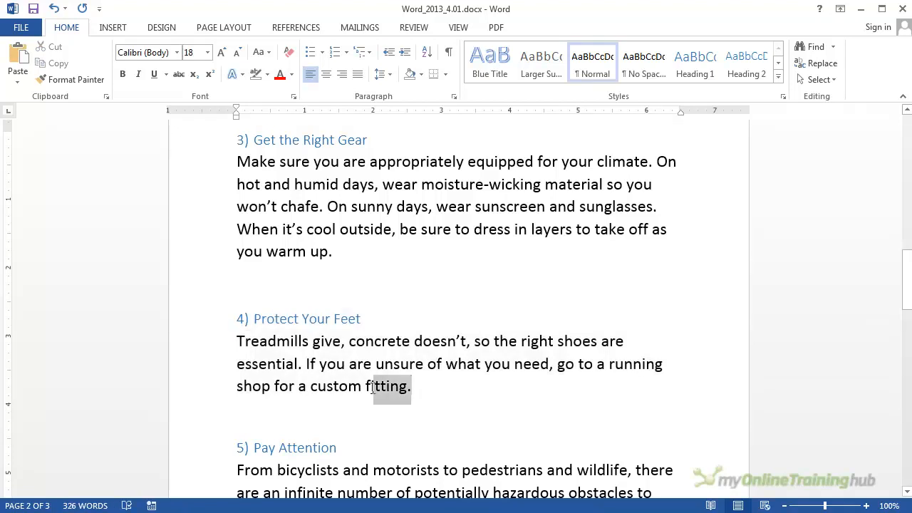
{"action": "left_click_drag", "start_coordinate": [413, 388], "coordinate": [244, 317]}
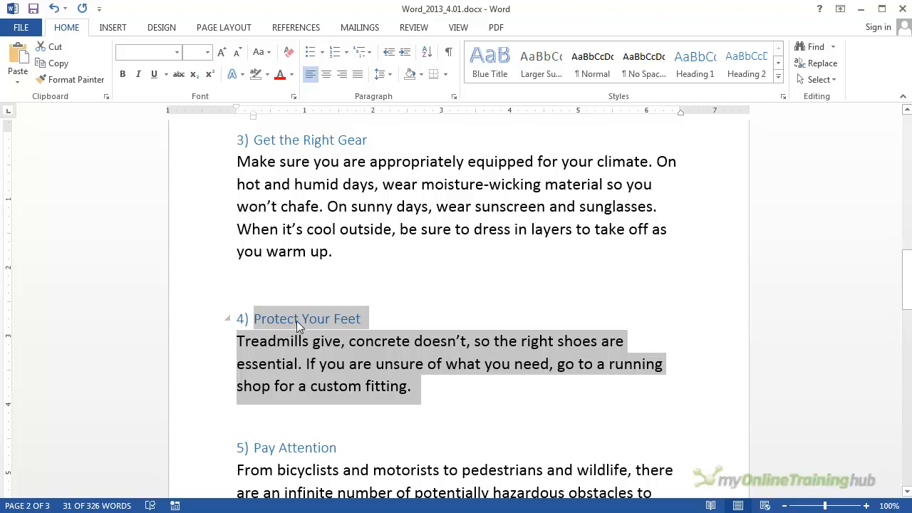
{"action": "scroll", "coordinate": [392, 383], "scroll_direction": "up", "scroll_amount": 1}
{"action": "left_click_drag", "start_coordinate": [314, 363], "coordinate": [249, 175]}
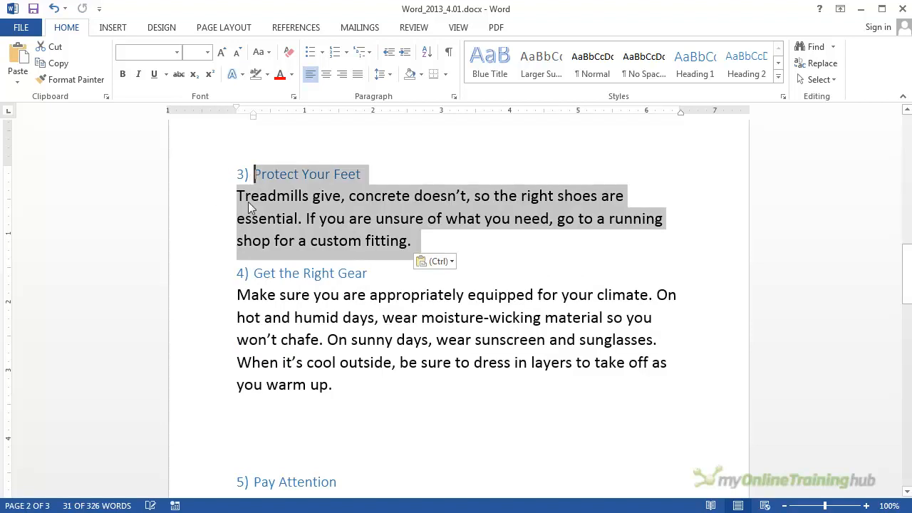
{"action": "left_click", "coordinate": [391, 270]}
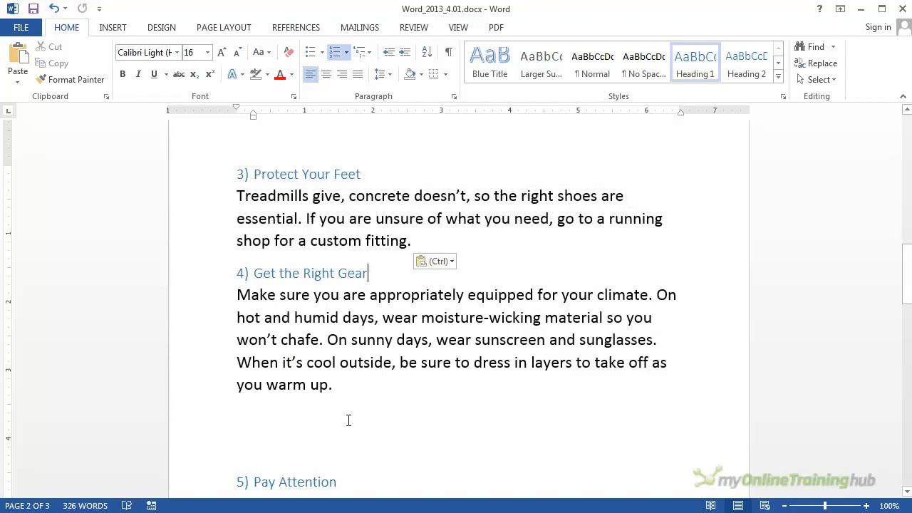
- Delete the empty lines between the "Get the Right Gear" paragraph and the "Pay Attention" heading
{"action": "scroll", "coordinate": [326, 423], "scroll_direction": "down", "scroll_amount": 3}
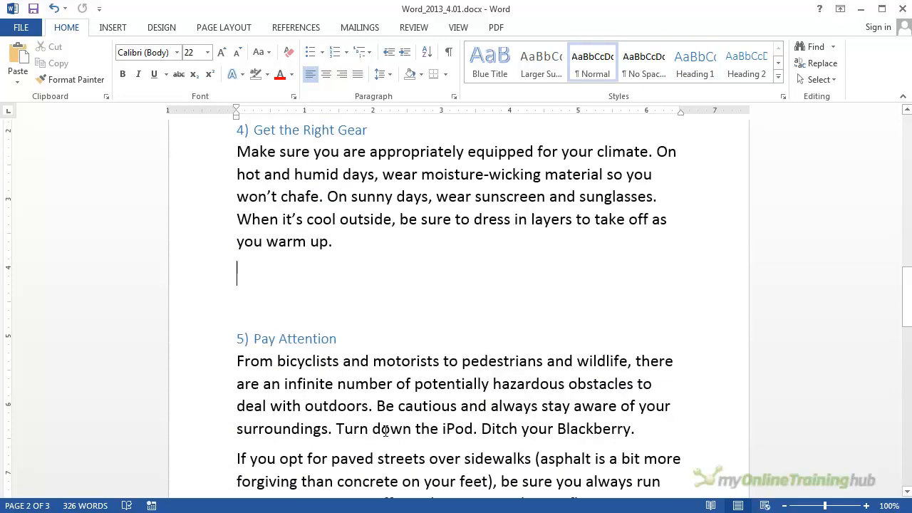
{"action": "key", "text": "Delete"}
{"action": "key", "text": "Delete"}
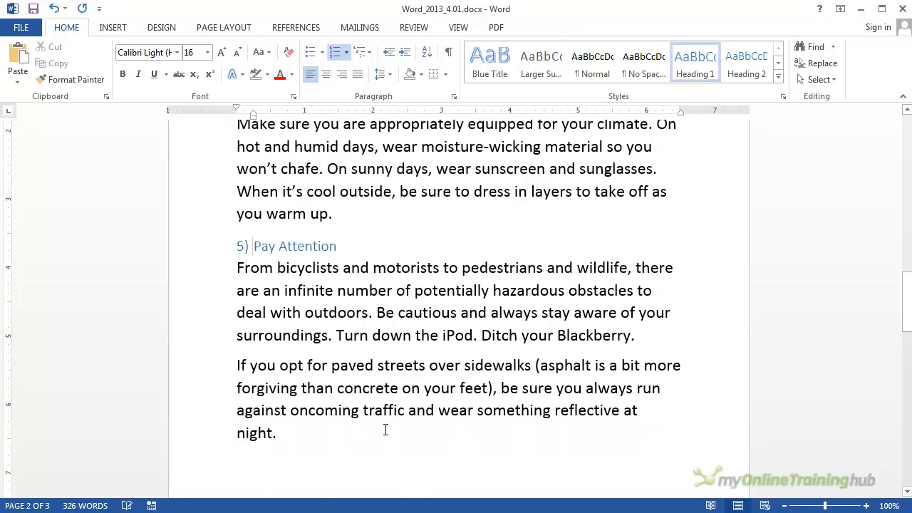
- Shrink the river picture at the end of the document proportionally to about 1.1 inches wide
{"action": "scroll", "coordinate": [421, 449], "scroll_direction": "down", "scroll_amount": 8}
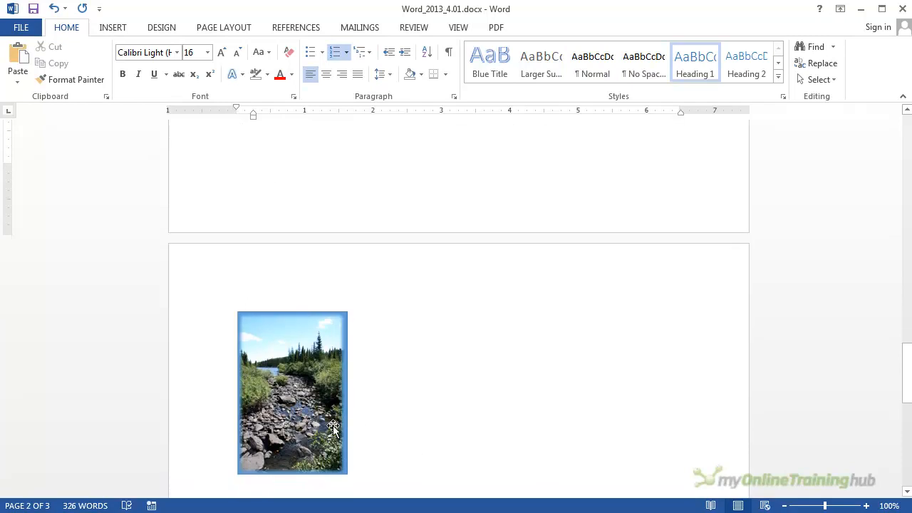
{"action": "left_click", "coordinate": [343, 457]}
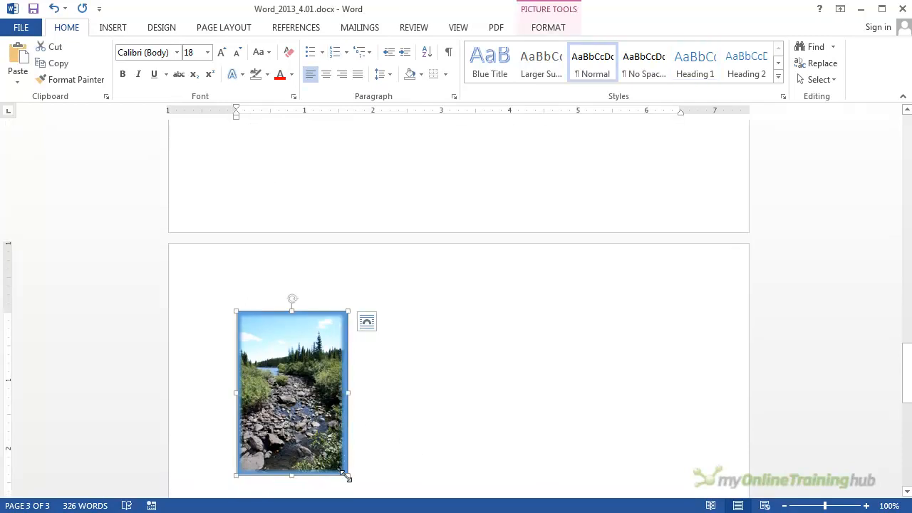
{"action": "left_click_drag", "start_coordinate": [346, 474], "coordinate": [286, 360]}
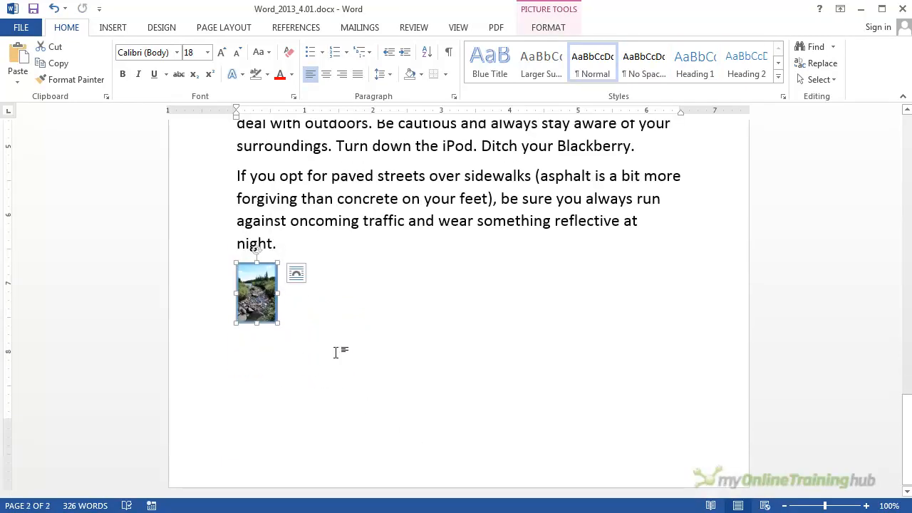
{"action": "left_click_drag", "start_coordinate": [279, 326], "coordinate": [311, 366]}
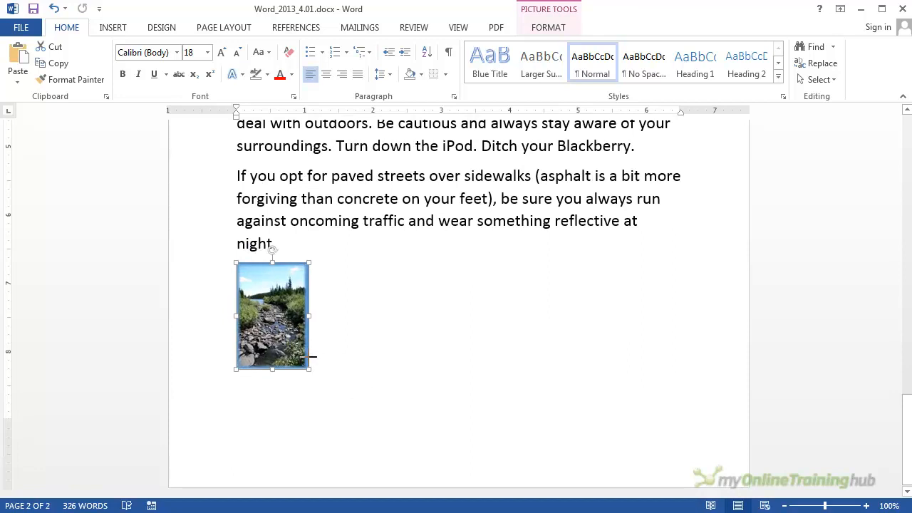
- Move the "Get the Right Gear" heading and its paragraph back above the "Protect Your Feet" section
{"action": "scroll", "coordinate": [451, 346], "scroll_direction": "up", "scroll_amount": 5}
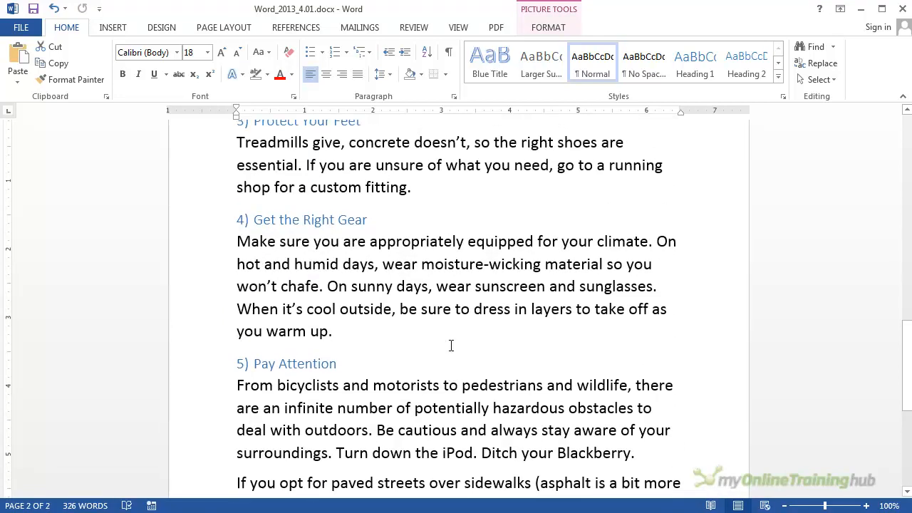
{"action": "left_click_drag", "start_coordinate": [343, 399], "coordinate": [240, 289]}
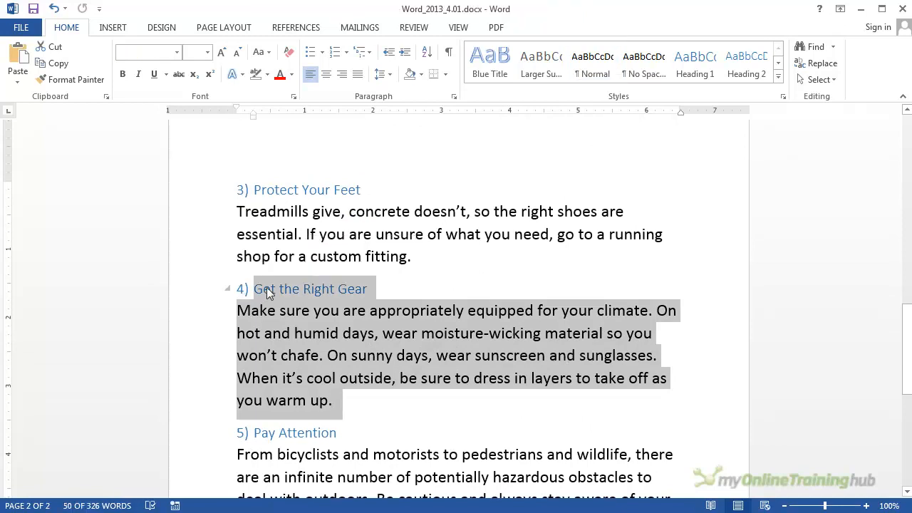
{"action": "left_click_drag", "start_coordinate": [267, 287], "coordinate": [256, 197]}
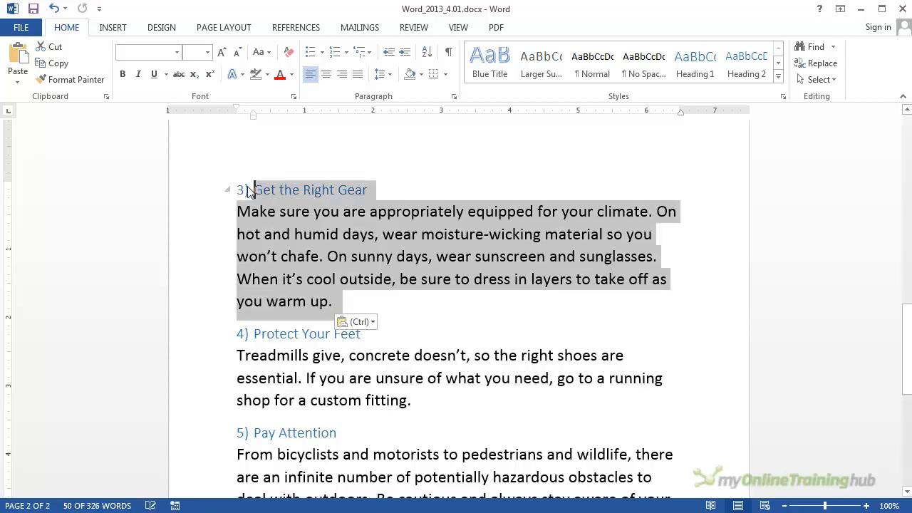
{"action": "left_click", "coordinate": [423, 319]}
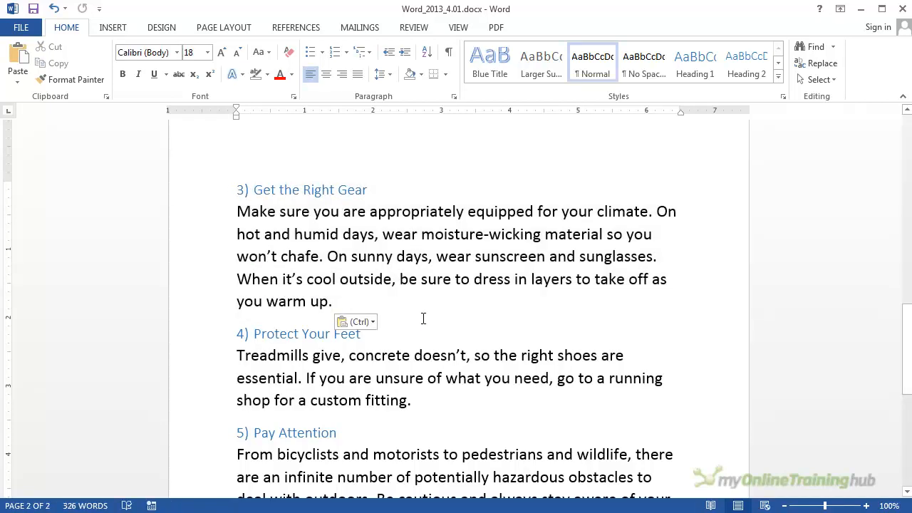
- Delete the empty line between the introductory paragraph and the "Ease into It" heading
{"action": "scroll", "coordinate": [441, 419], "scroll_direction": "up", "scroll_amount": 5}
{"action": "scroll", "coordinate": [442, 419], "scroll_direction": "up", "scroll_amount": 15}
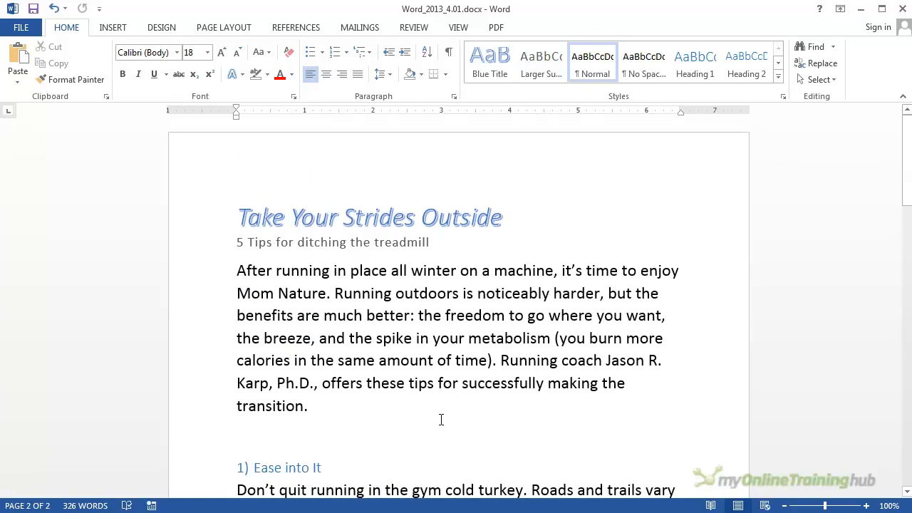
{"action": "scroll", "coordinate": [440, 420], "scroll_direction": "down", "scroll_amount": 2}
{"action": "left_click", "coordinate": [278, 366]}
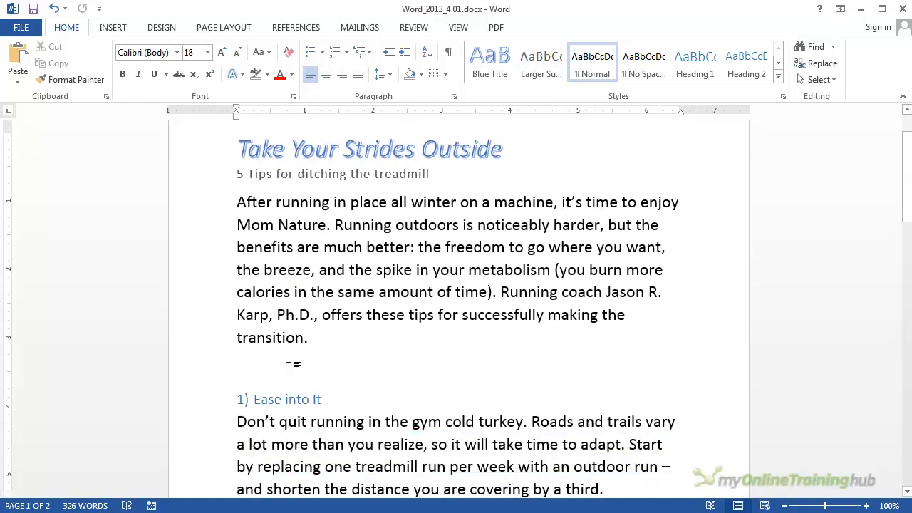
{"action": "key", "text": "Delete"}
- Copy the whole introductory paragraph beginning "After running in place all winter" to the clipboard
{"action": "scroll", "coordinate": [399, 418], "scroll_direction": "down", "scroll_amount": 9}
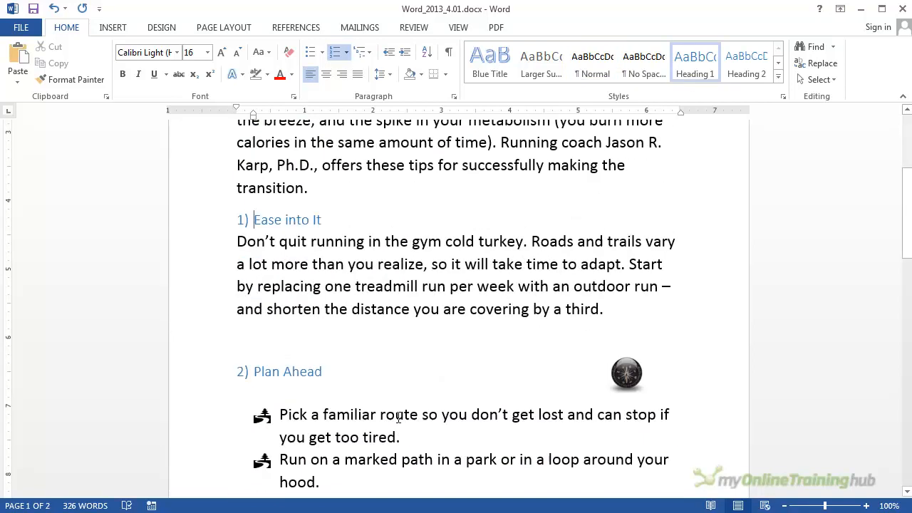
{"action": "scroll", "coordinate": [399, 418], "scroll_direction": "up", "scroll_amount": 7}
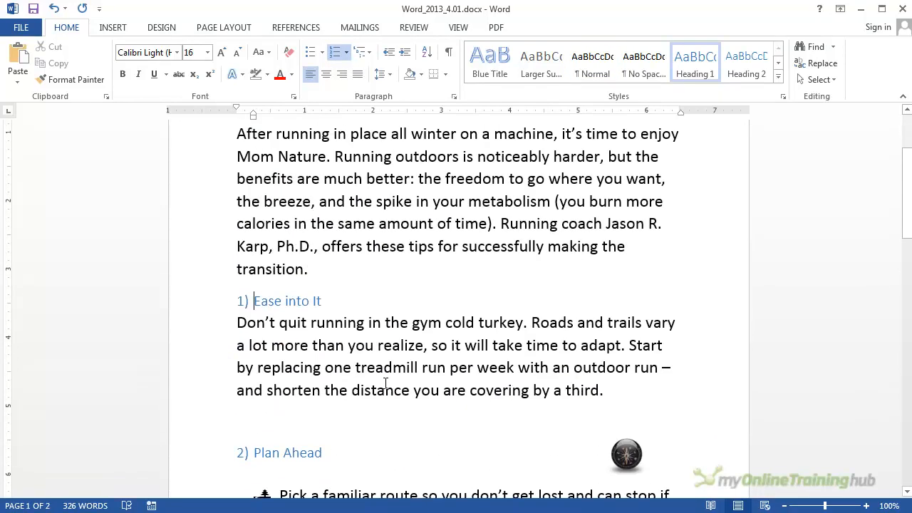
{"action": "scroll", "coordinate": [387, 381], "scroll_direction": "up", "scroll_amount": 2}
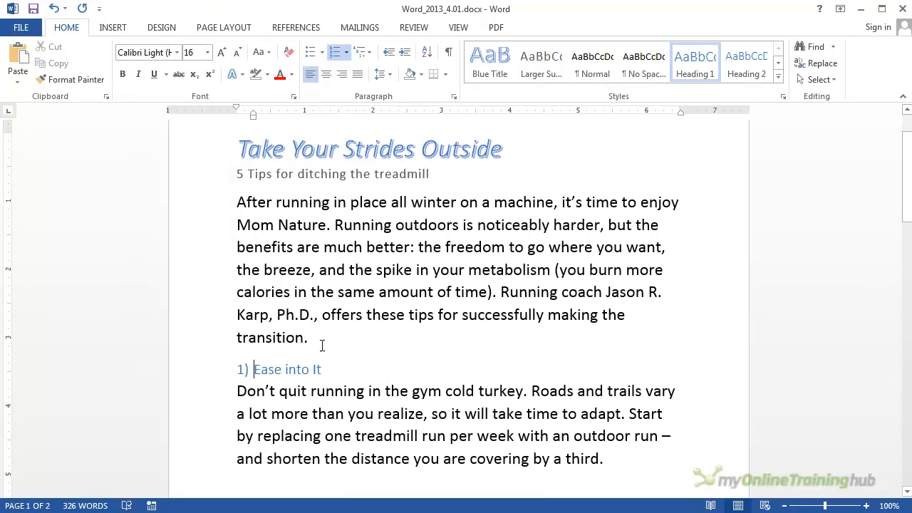
{"action": "left_click_drag", "start_coordinate": [320, 340], "coordinate": [236, 206]}
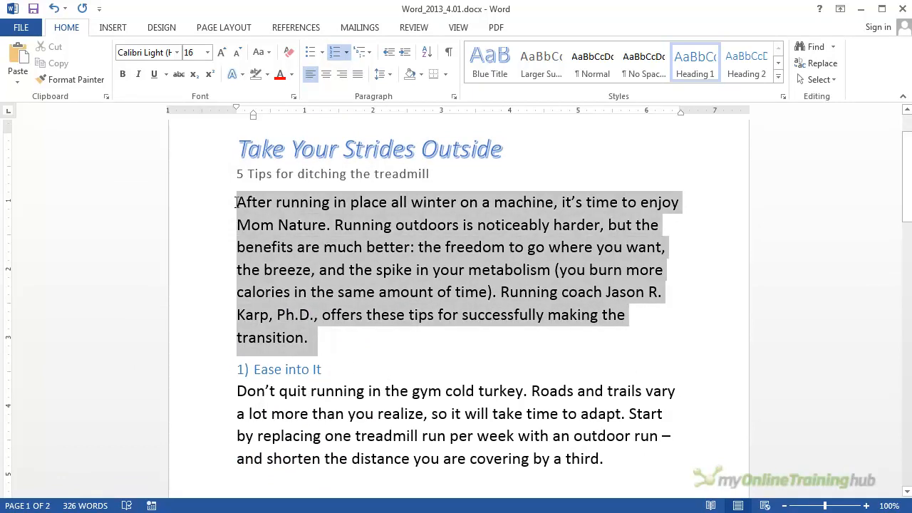
{"action": "right_click", "coordinate": [241, 203]}
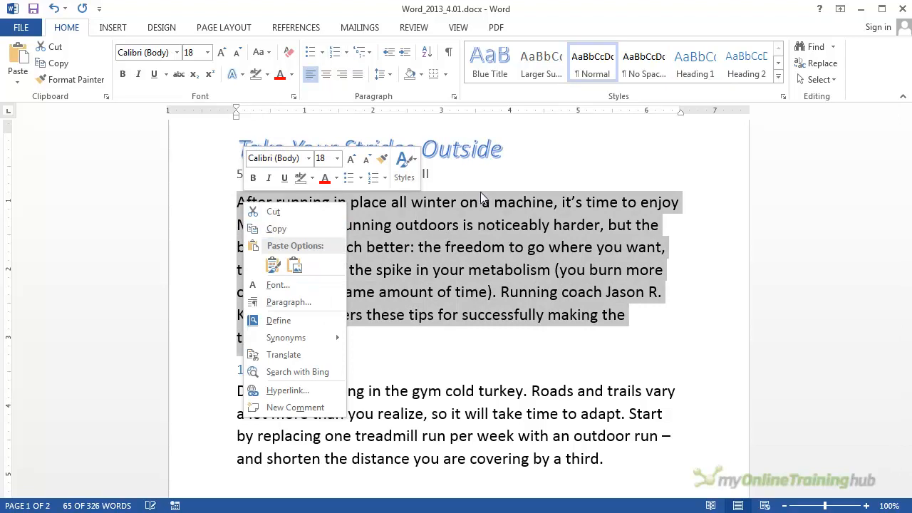
{"action": "left_click", "coordinate": [162, 10]}
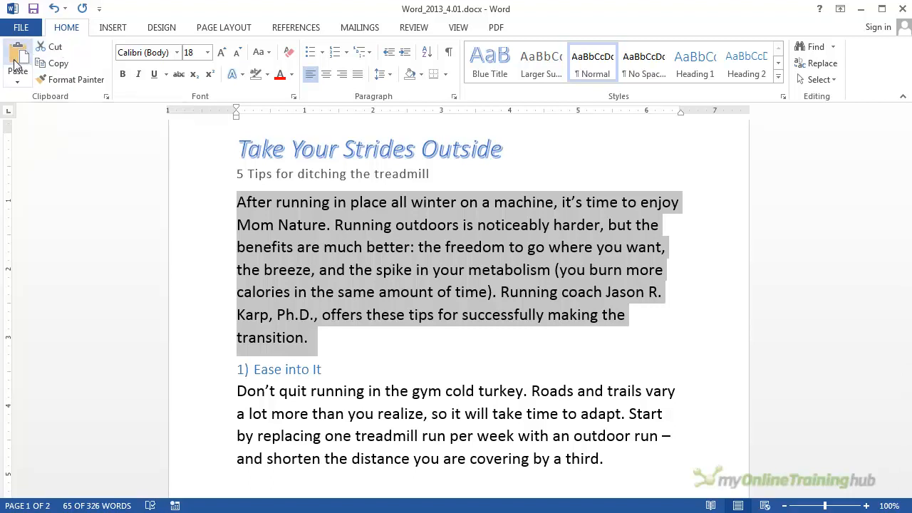
{"action": "left_click", "coordinate": [60, 68]}
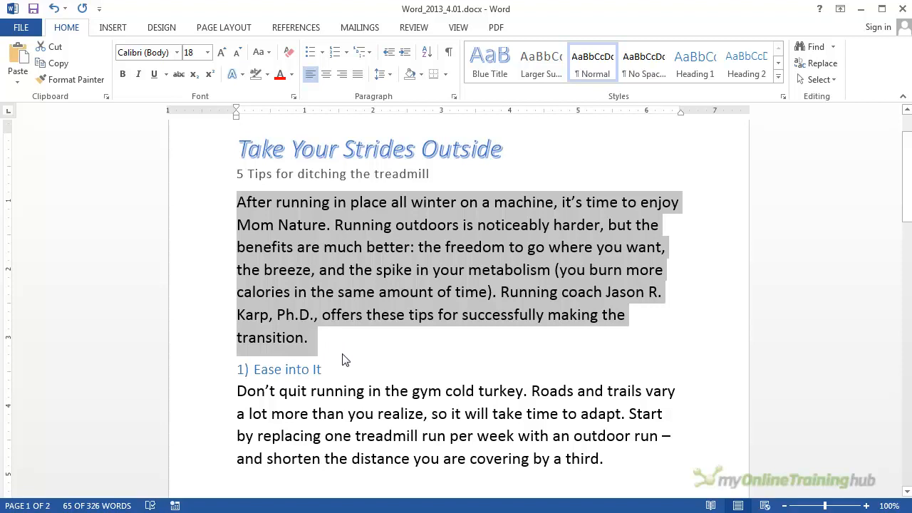
- Paste the copied introductory paragraph on a new line below the river picture at the document's end, keeping source formatting
{"action": "scroll", "coordinate": [340, 355], "scroll_direction": "down", "scroll_amount": 5}
{"action": "scroll", "coordinate": [340, 355], "scroll_direction": "down", "scroll_amount": 8}
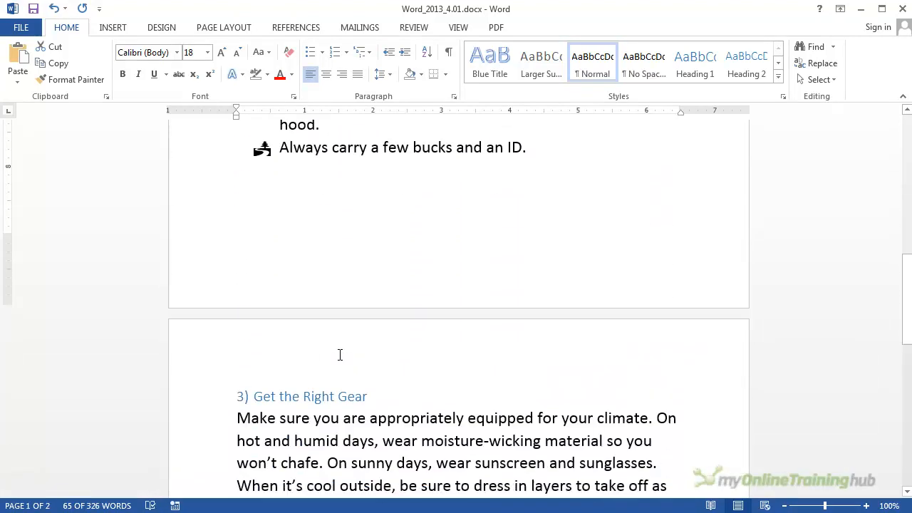
{"action": "scroll", "coordinate": [340, 355], "scroll_direction": "down", "scroll_amount": 3}
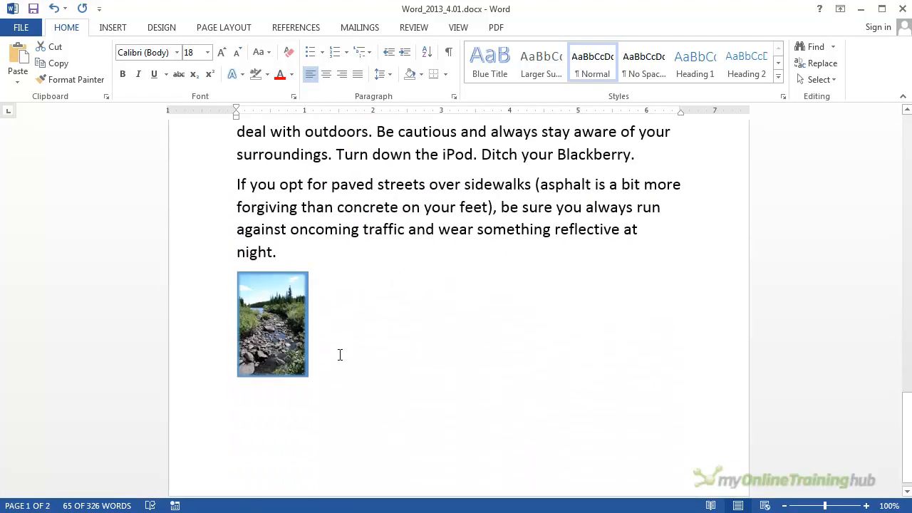
{"action": "left_click", "coordinate": [313, 397]}
{"action": "key", "text": "Return"}
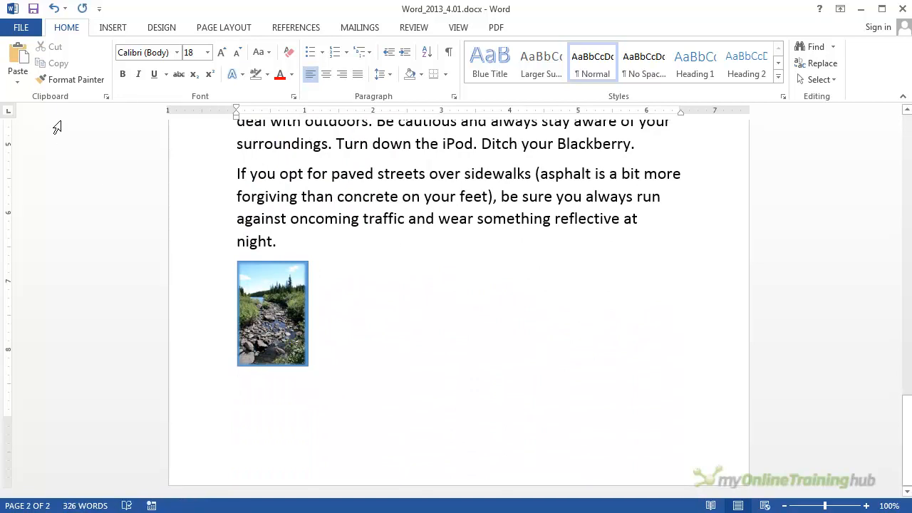
{"action": "left_click", "coordinate": [18, 83]}
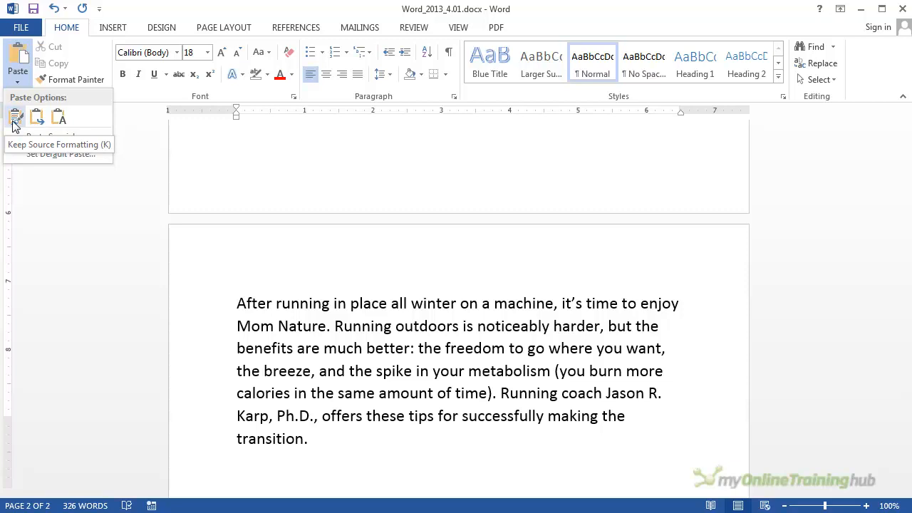
{"action": "left_click", "coordinate": [15, 124]}
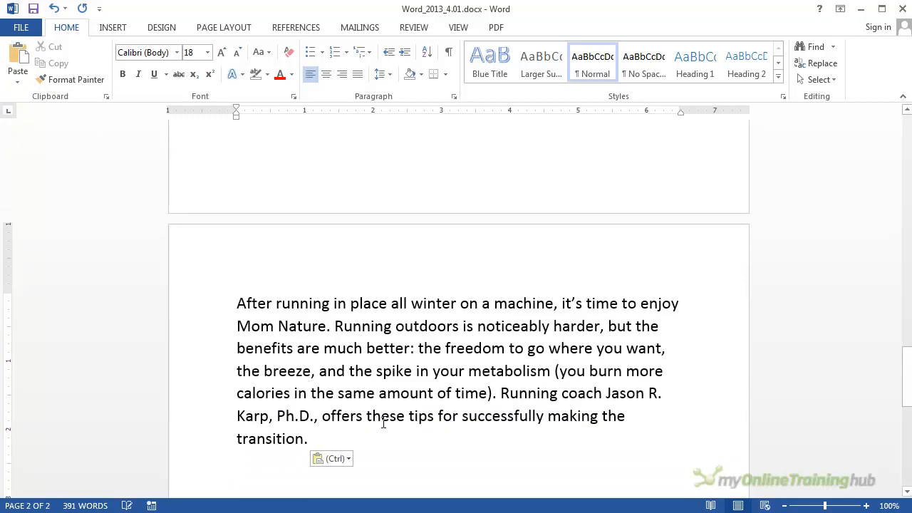
- Italicize the entire pasted introductory paragraph at the end of the document
{"action": "left_click_drag", "start_coordinate": [316, 440], "coordinate": [257, 291]}
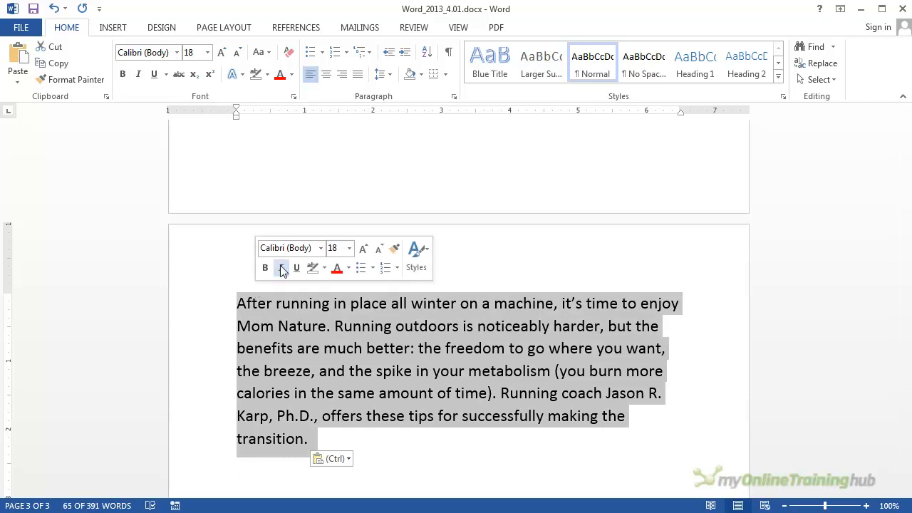
{"action": "left_click", "coordinate": [282, 268]}
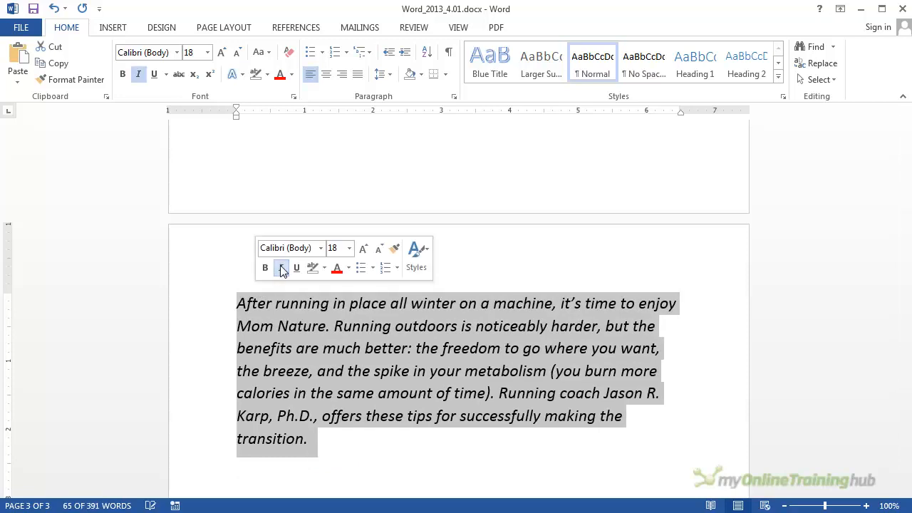
- Reduce the font size of the pasted italic introductory paragraph to 16
{"action": "left_click", "coordinate": [379, 249]}
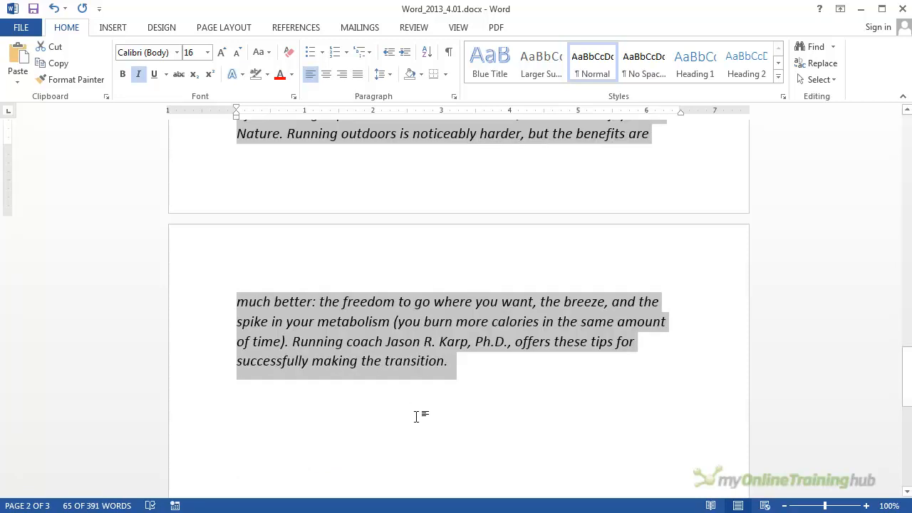
{"action": "scroll", "coordinate": [420, 416], "scroll_direction": "up", "scroll_amount": 5}
{"action": "left_click", "coordinate": [240, 321]}
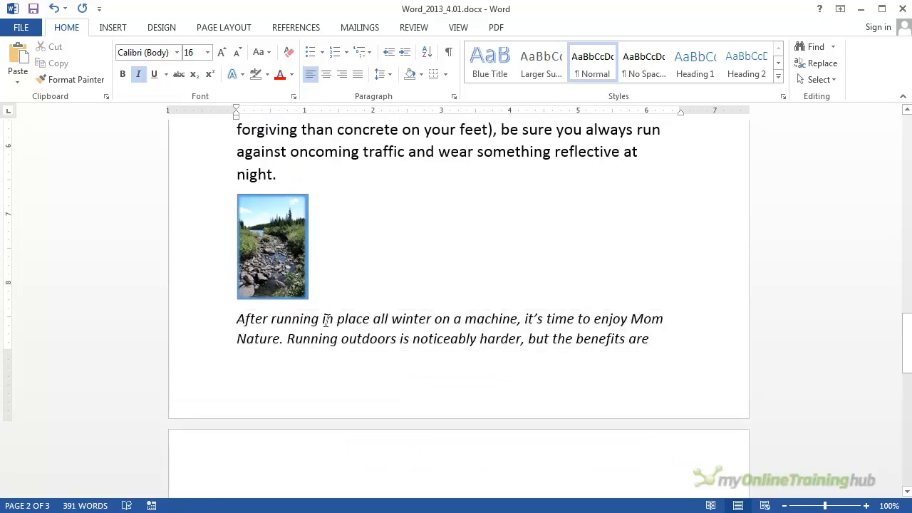
- Delete the italic copy's text before the "Running coach" sentence, and remove the empty line after that sentence
{"action": "scroll", "coordinate": [373, 330], "scroll_direction": "down", "scroll_amount": 3}
{"action": "scroll", "coordinate": [376, 332], "scroll_direction": "up", "scroll_amount": 20}
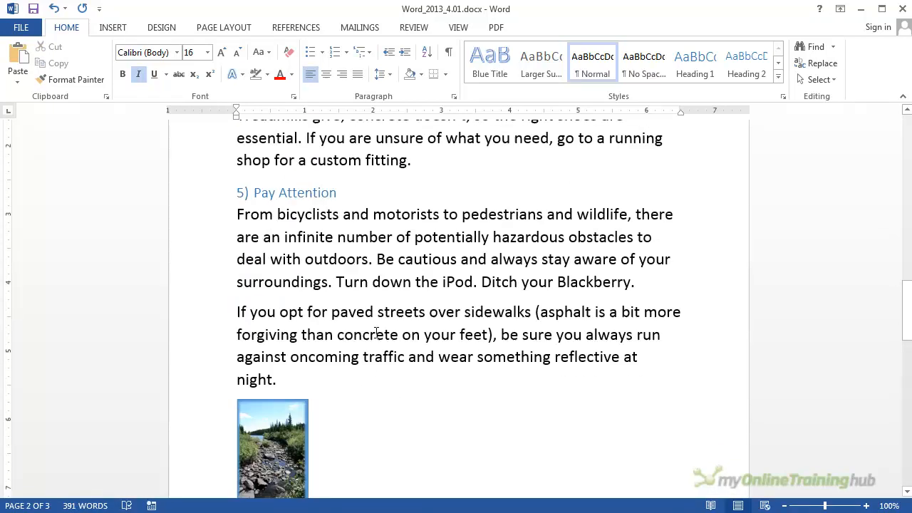
{"action": "scroll", "coordinate": [376, 333], "scroll_direction": "up", "scroll_amount": 7}
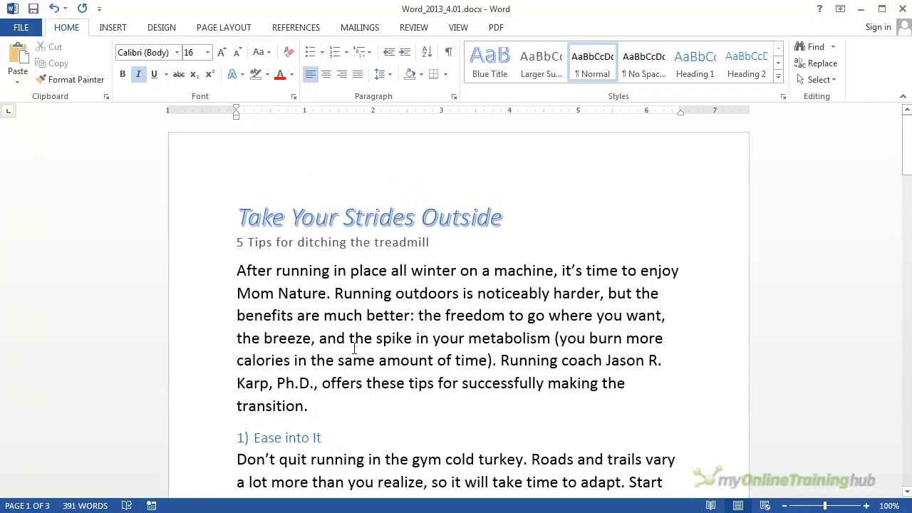
{"action": "scroll", "coordinate": [354, 348], "scroll_direction": "down", "scroll_amount": 20}
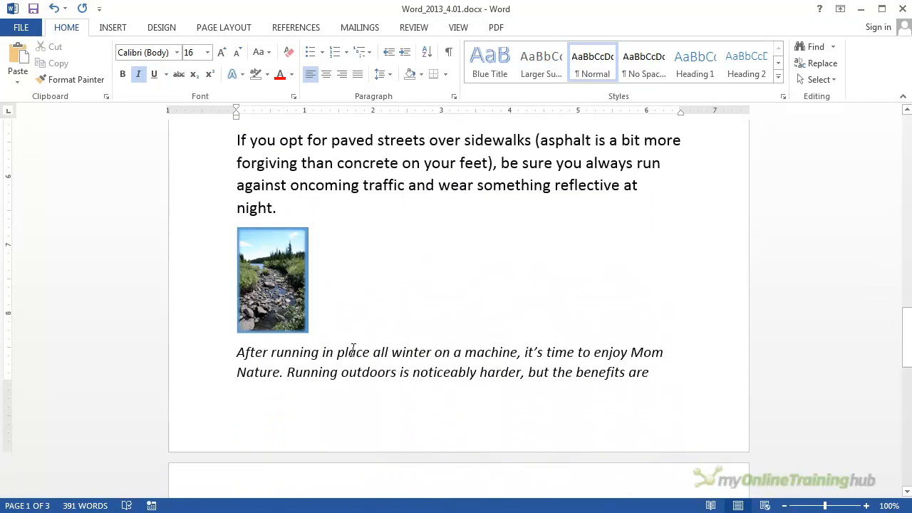
{"action": "scroll", "coordinate": [354, 350], "scroll_direction": "down", "scroll_amount": 6}
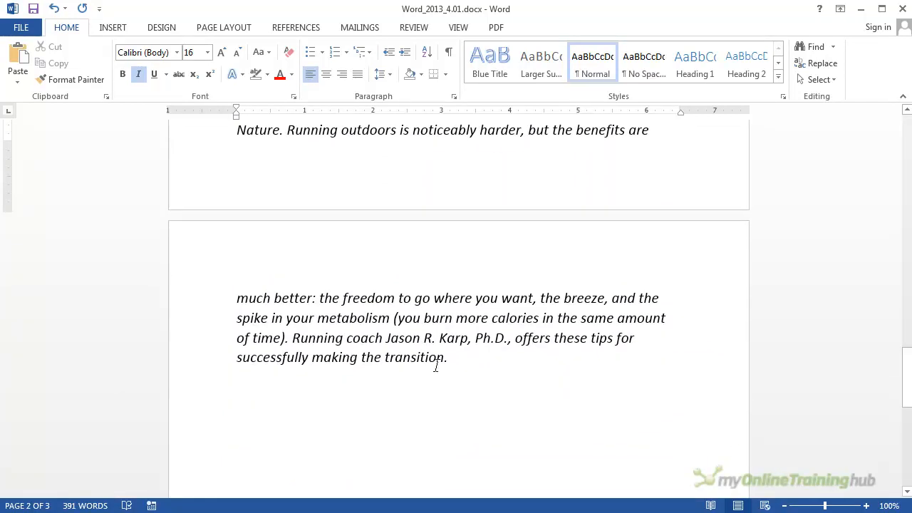
{"action": "left_click", "coordinate": [470, 362]}
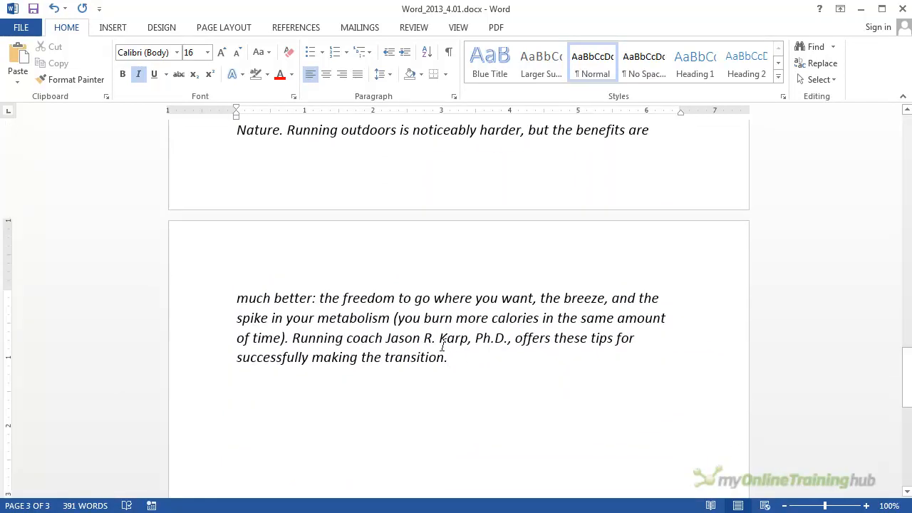
{"action": "left_click_drag", "start_coordinate": [441, 359], "coordinate": [246, 188]}
{"action": "key", "text": "ctrl+x"}
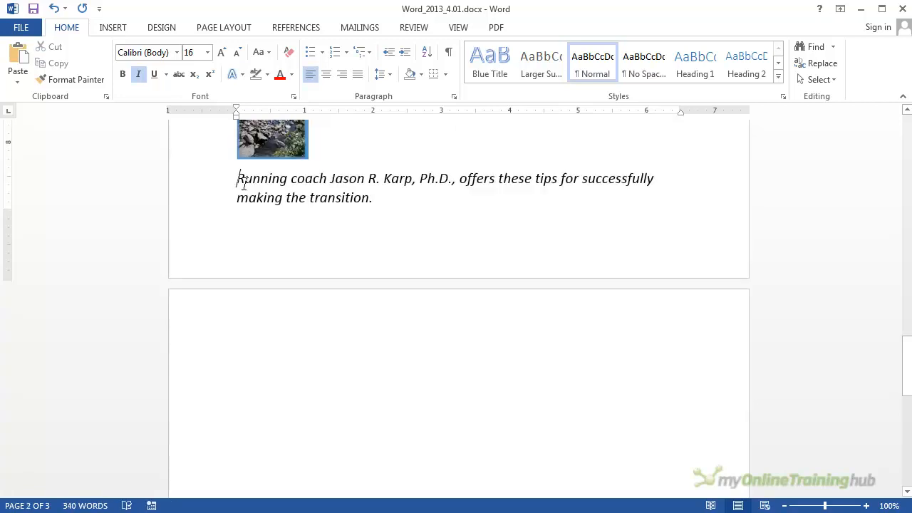
{"action": "left_click", "coordinate": [601, 389]}
{"action": "key", "text": "BackSpace"}
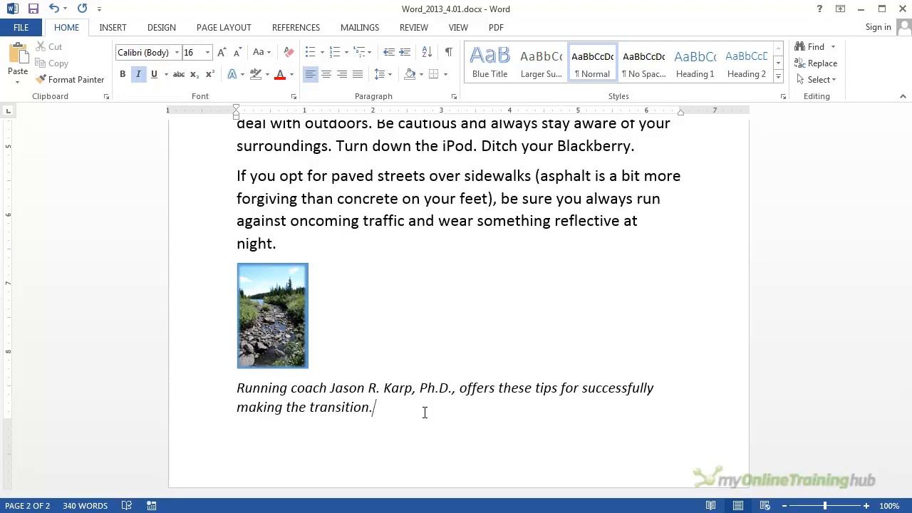
- Create a new blank document
{"action": "scroll", "coordinate": [423, 412], "scroll_direction": "up", "scroll_amount": 15}
{"action": "scroll", "coordinate": [422, 415], "scroll_direction": "up", "scroll_amount": 15}
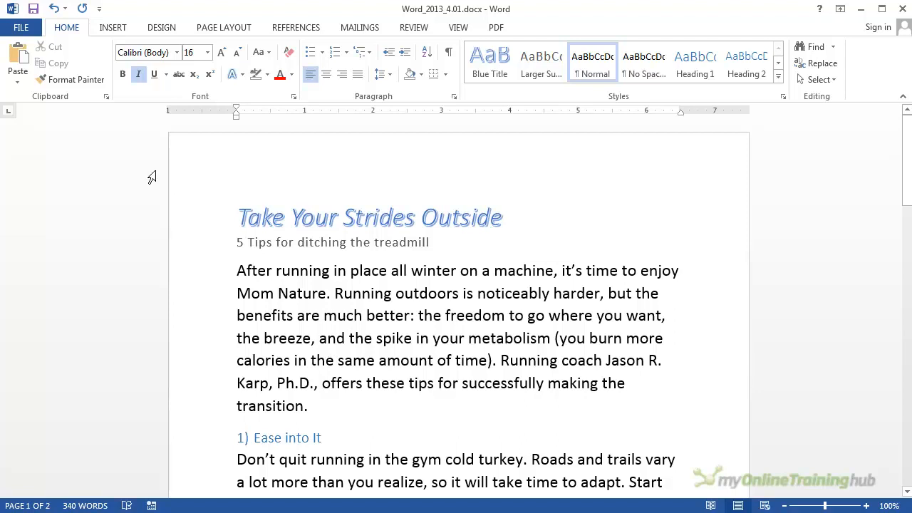
{"action": "left_click", "coordinate": [22, 33]}
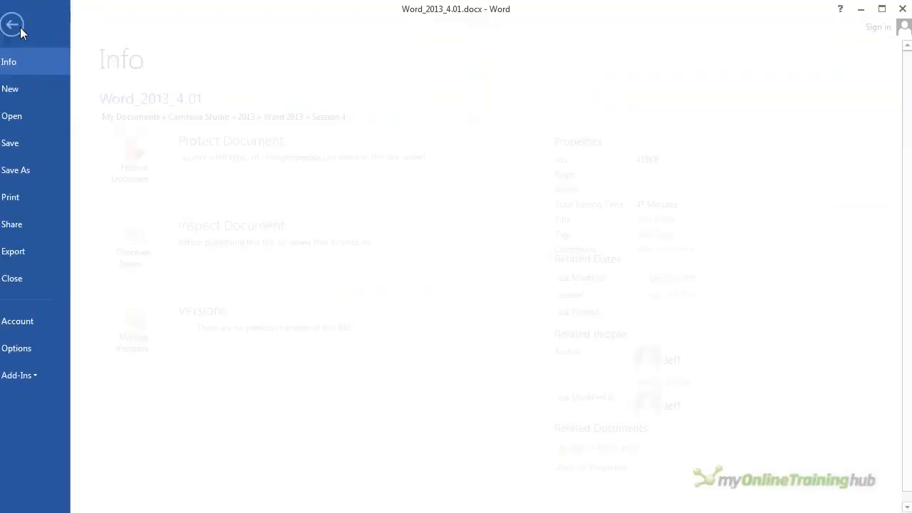
{"action": "left_click", "coordinate": [34, 87]}
{"action": "left_click", "coordinate": [182, 209]}
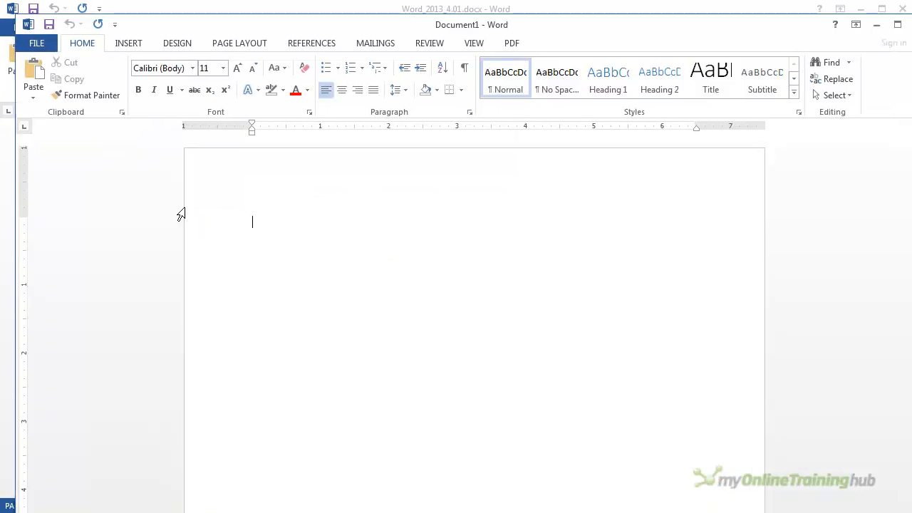
- Paste the copied introductory paragraph into the blank document with merged formatting
{"action": "right_click", "coordinate": [267, 225]}
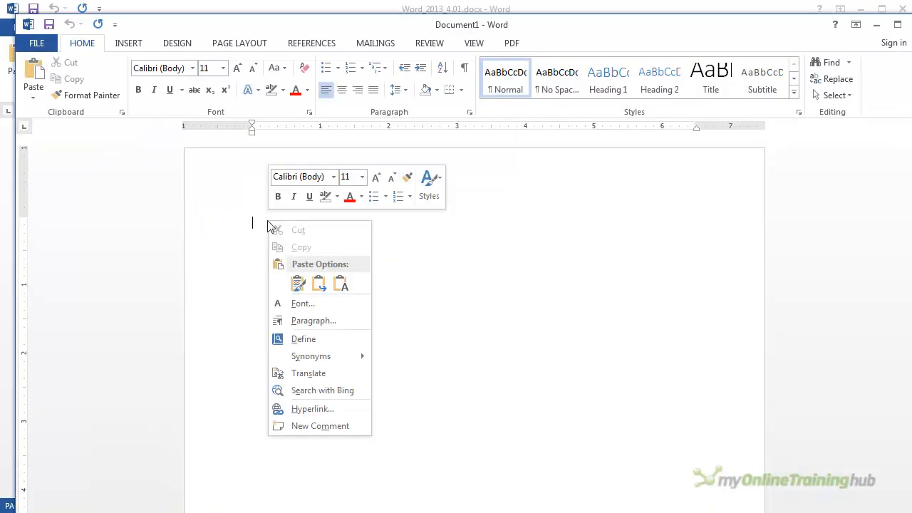
{"action": "left_click", "coordinate": [298, 284]}
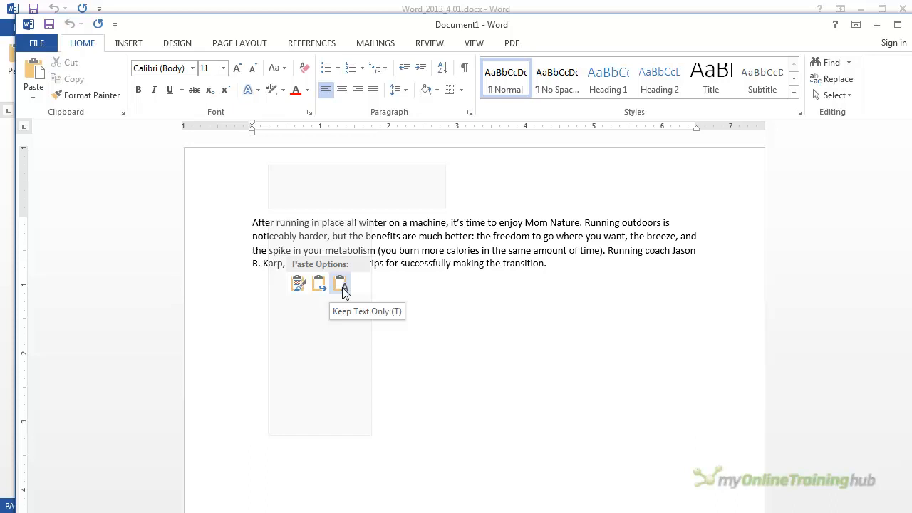
{"action": "left_click", "coordinate": [319, 284]}
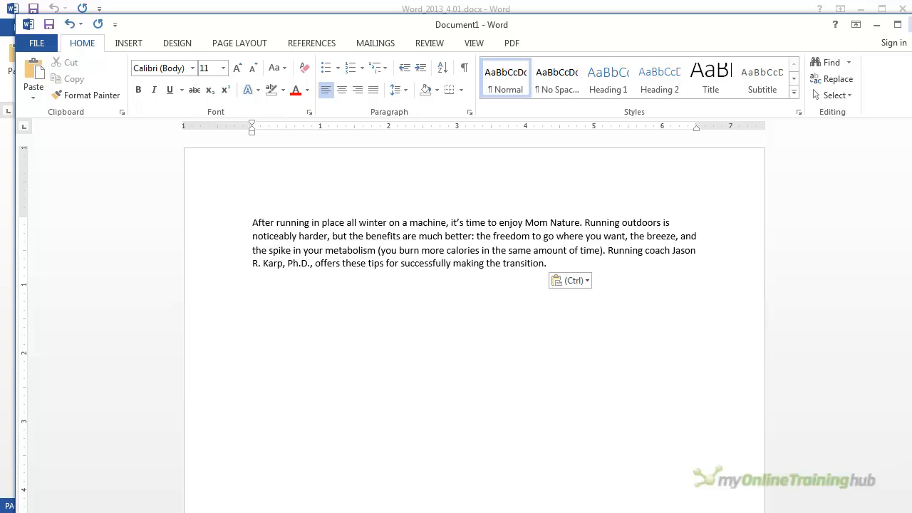
- Return to Word_2013_4.01.docx and copy the whole paragraph under the "Ease into It" heading
{"action": "left_click", "coordinate": [292, 9]}
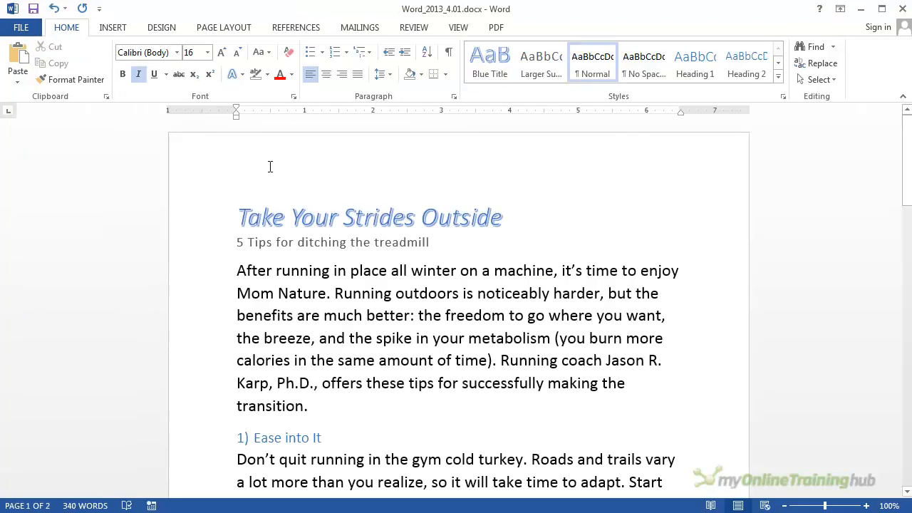
{"action": "scroll", "coordinate": [296, 340], "scroll_direction": "down", "scroll_amount": 5}
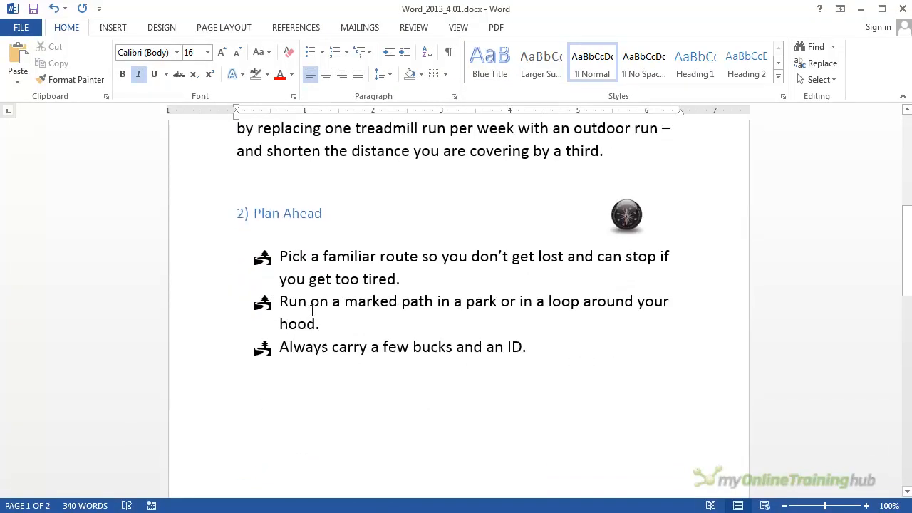
{"action": "scroll", "coordinate": [492, 303], "scroll_direction": "up", "scroll_amount": 2}
{"action": "left_click_drag", "start_coordinate": [608, 288], "coordinate": [270, 229]}
{"action": "right_click", "coordinate": [273, 229]}
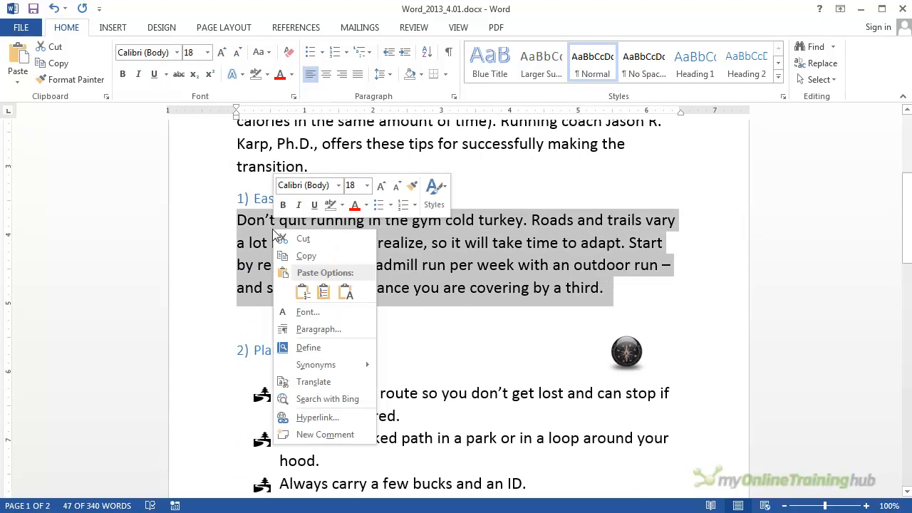
{"action": "left_click", "coordinate": [299, 258]}
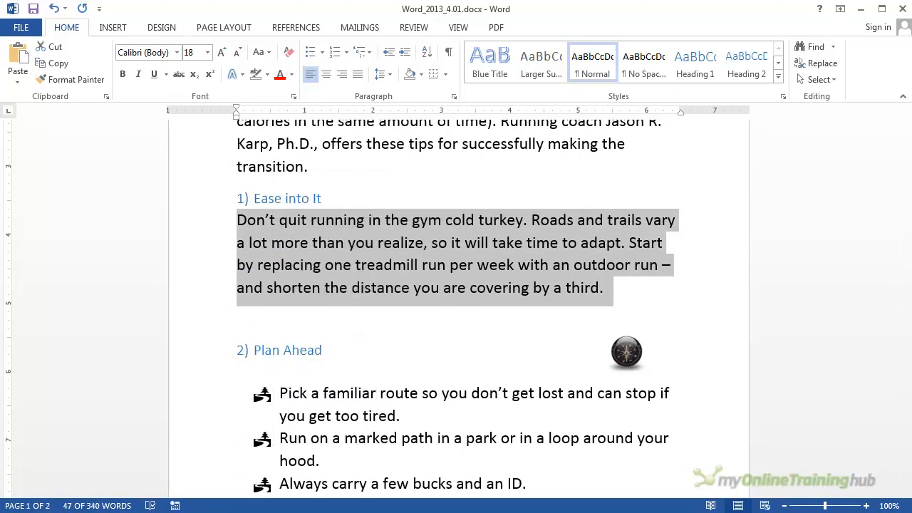
- Switch to Document1 and examine the Paste Special formats available for the copied paragraph, without pasting from that dialog
{"action": "key", "text": "alt+Tab"}
{"action": "right_click", "coordinate": [264, 292]}
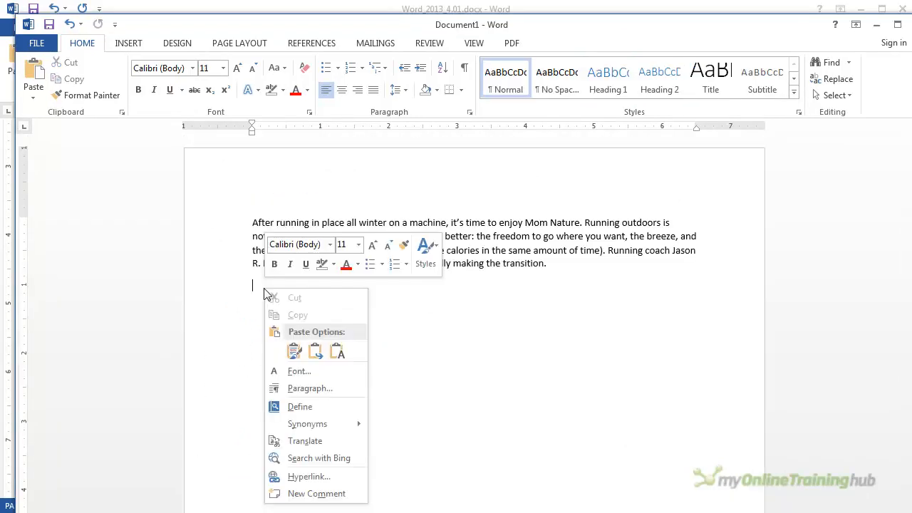
{"action": "left_click", "coordinate": [295, 352]}
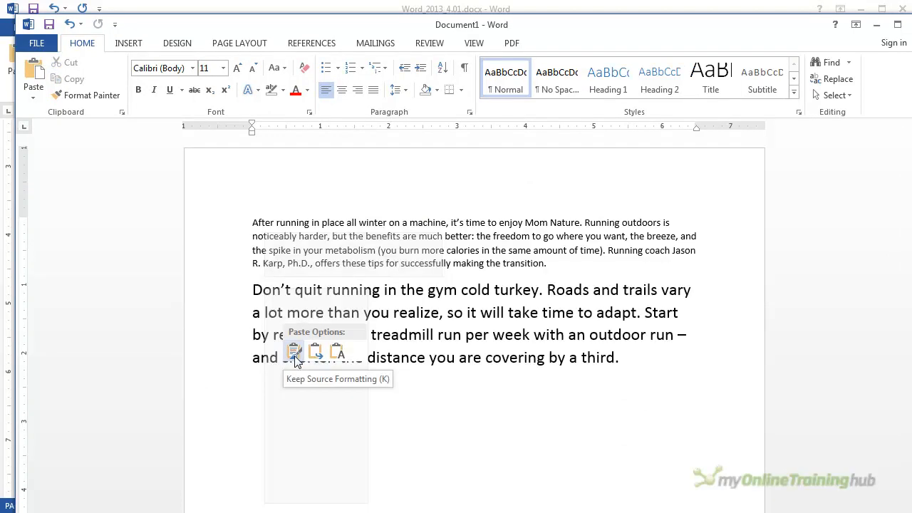
{"action": "left_click", "coordinate": [35, 98]}
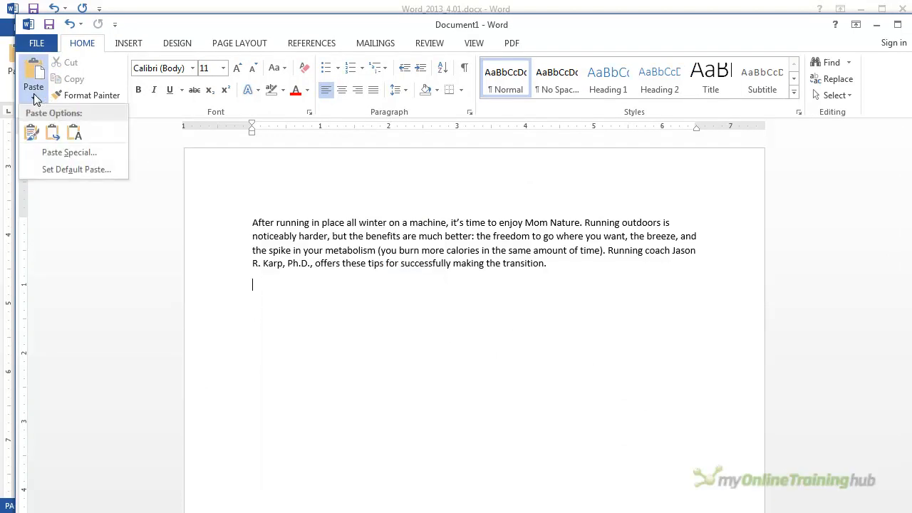
{"action": "left_click", "coordinate": [65, 154]}
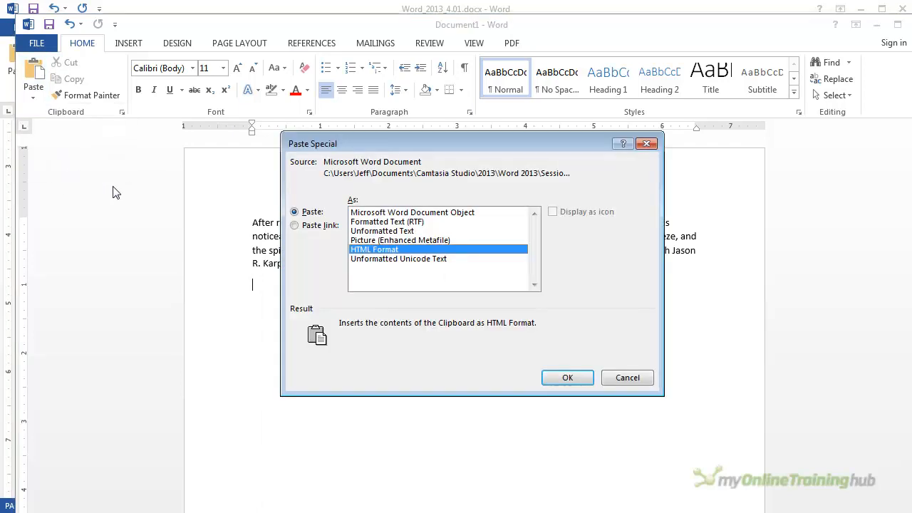
{"action": "left_click", "coordinate": [648, 379]}
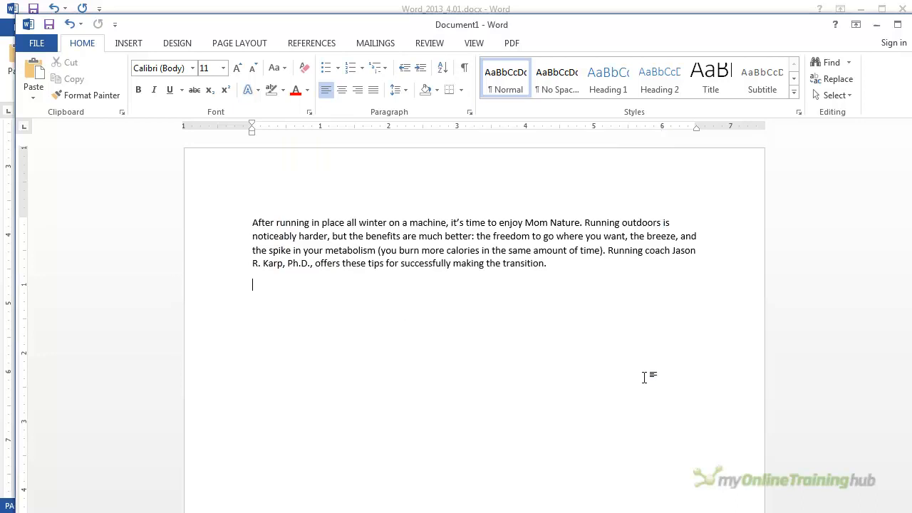
- Paste the copied "Don't quit running" paragraph below the introduction with source formatting, and close Document1 without saving
{"action": "right_click", "coordinate": [271, 285]}
{"action": "left_click", "coordinate": [303, 347]}
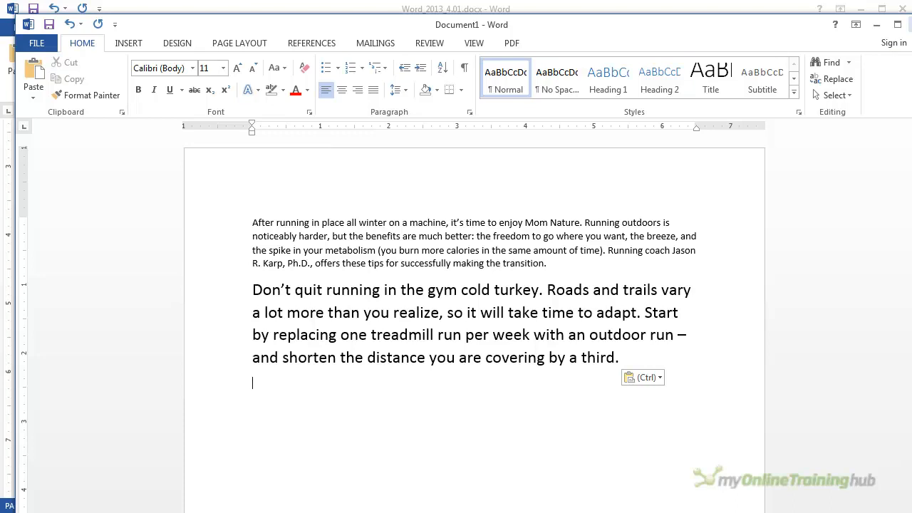
{"action": "left_click", "coordinate": [910, 21]}
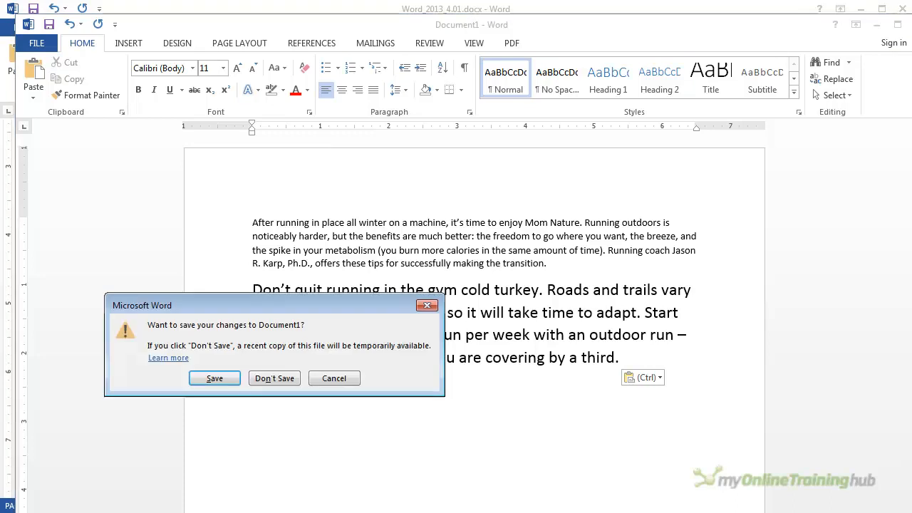
{"action": "left_click", "coordinate": [277, 380]}
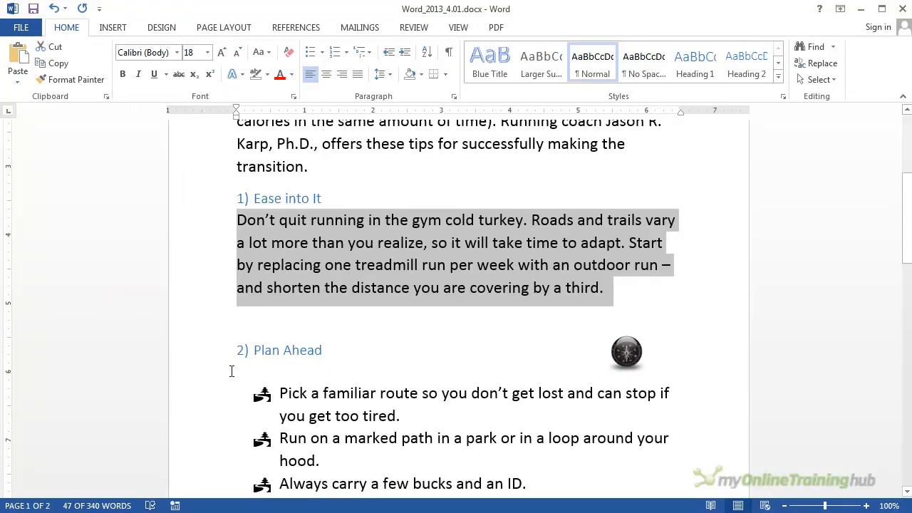
- Select the whole paragraph under the "Ease into It" heading, and place the cursor at its beginning
{"action": "left_click", "coordinate": [411, 285]}
{"action": "left_click_drag", "start_coordinate": [611, 288], "coordinate": [250, 225]}
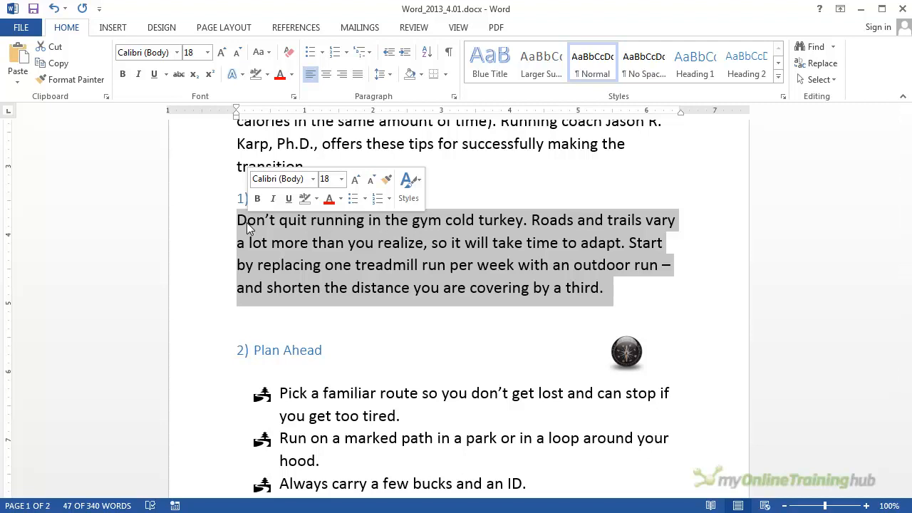
{"action": "left_click_drag", "start_coordinate": [286, 226], "coordinate": [244, 205]}
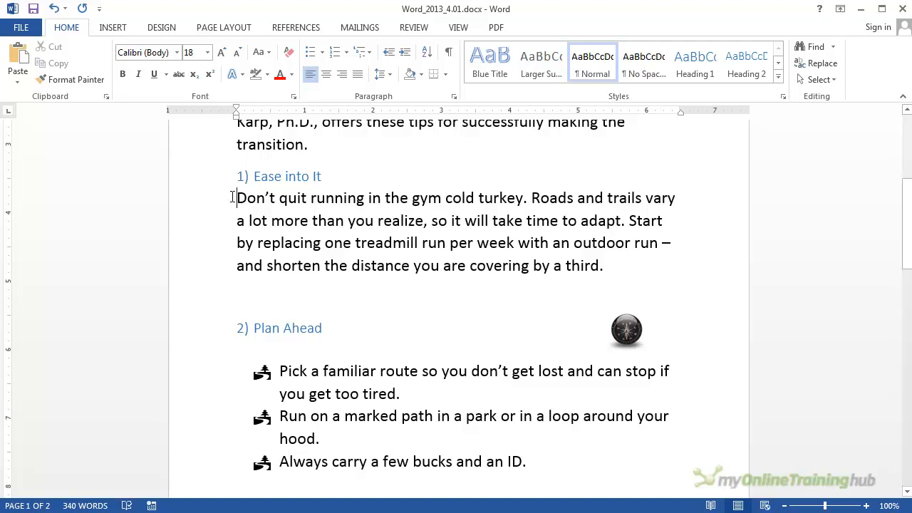
{"action": "mouse_move", "coordinate": [248, 177]}
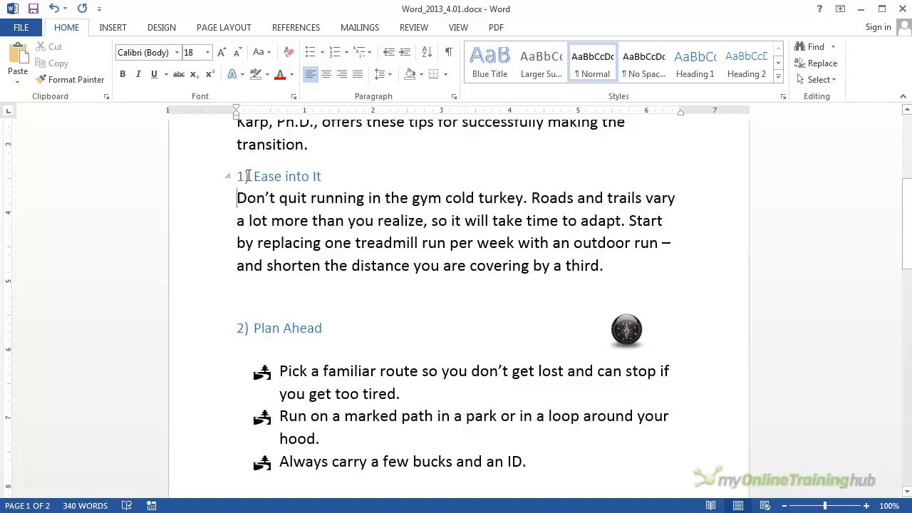